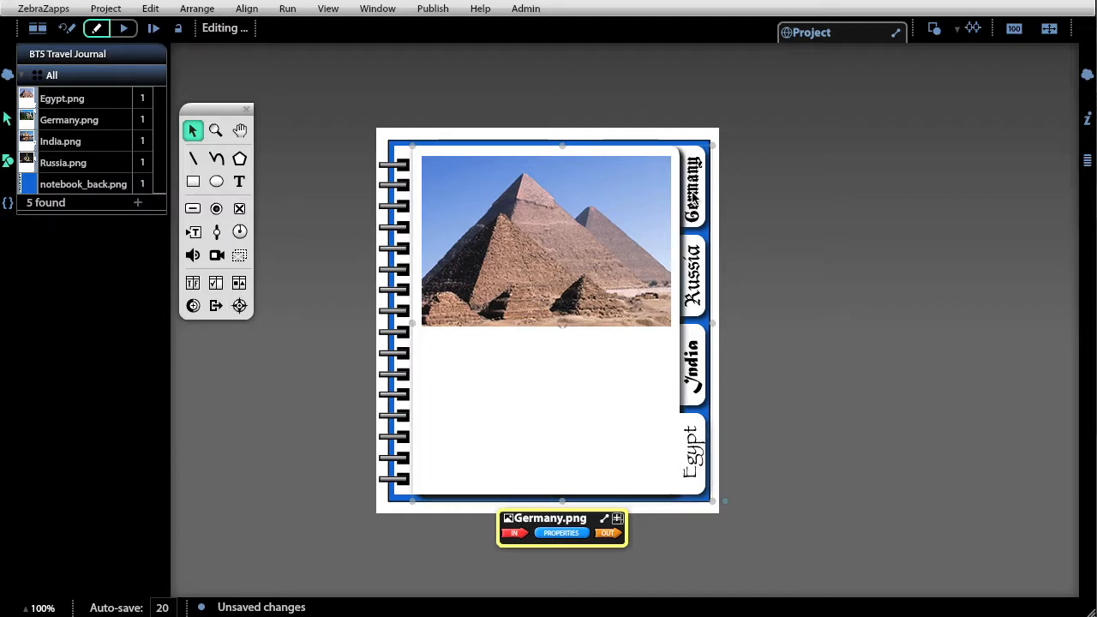
- Move the Germany.png wiring panel beside the notebook and connect its Click output to its Bring-to-front input
drag(604, 520, 858, 250)
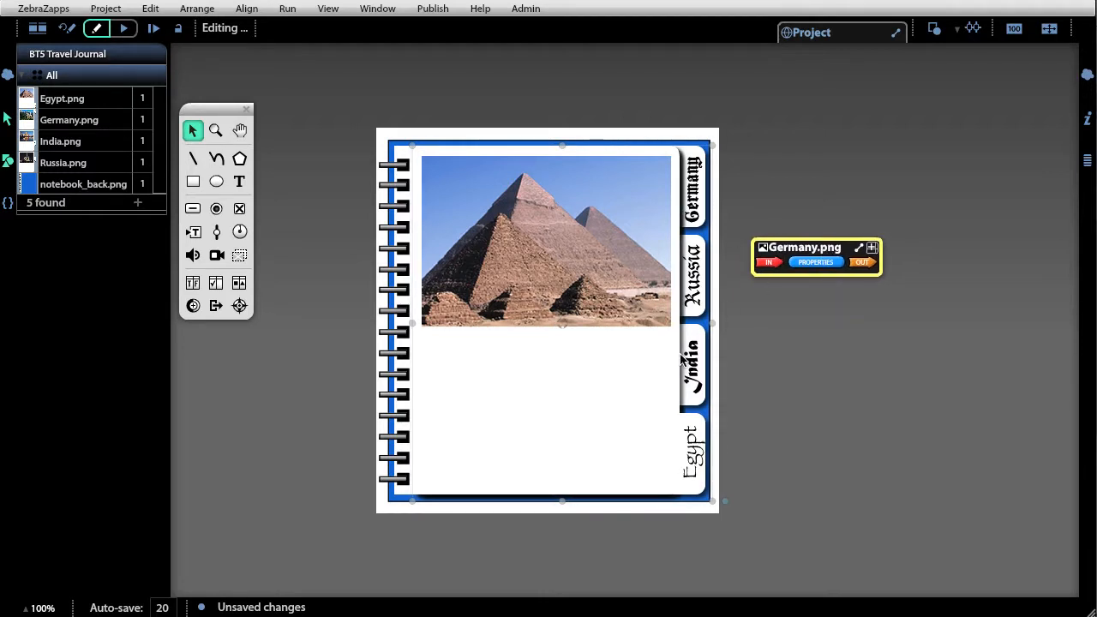
click(862, 263)
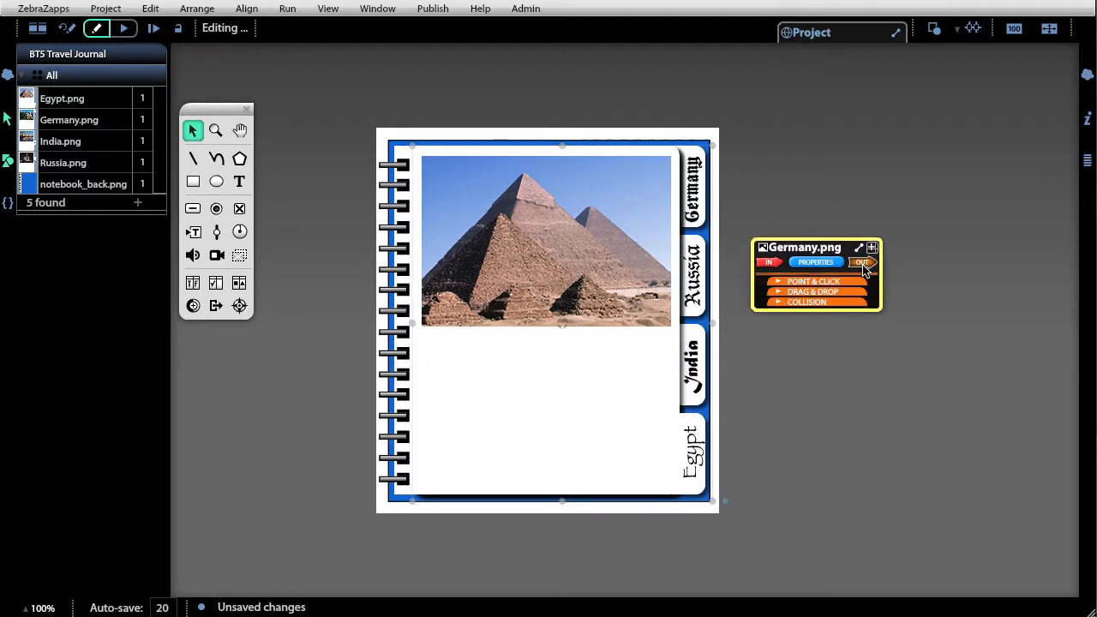
click(836, 283)
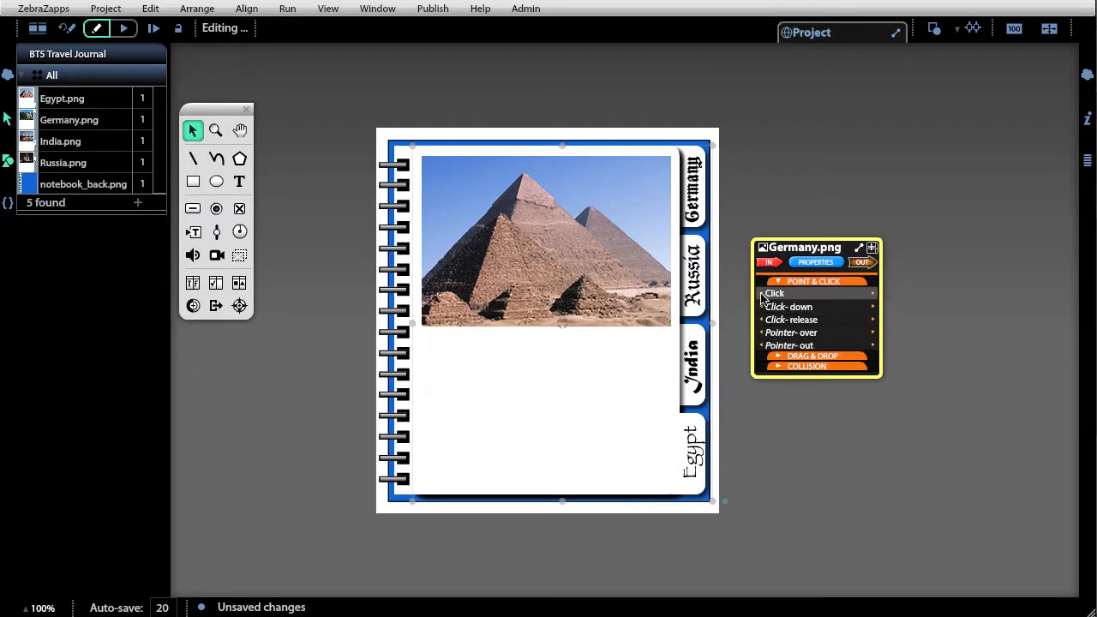
drag(761, 294, 760, 337)
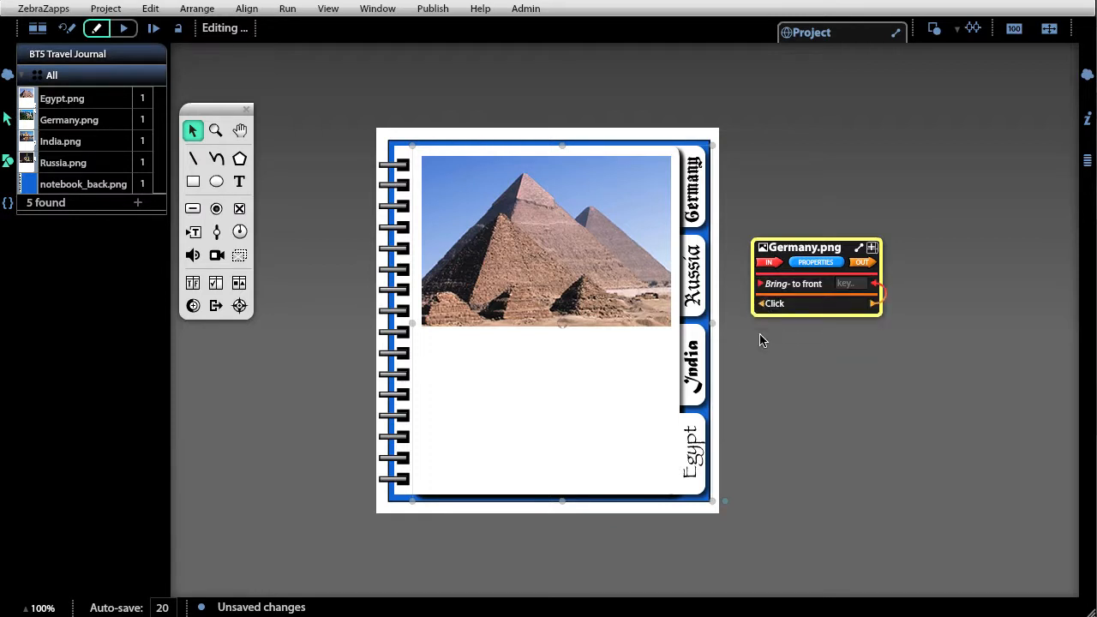
- Run the journal to test the Germany and Russia tabs, and inspect the Russia and India pages' click wiring in edit mode
click(125, 29)
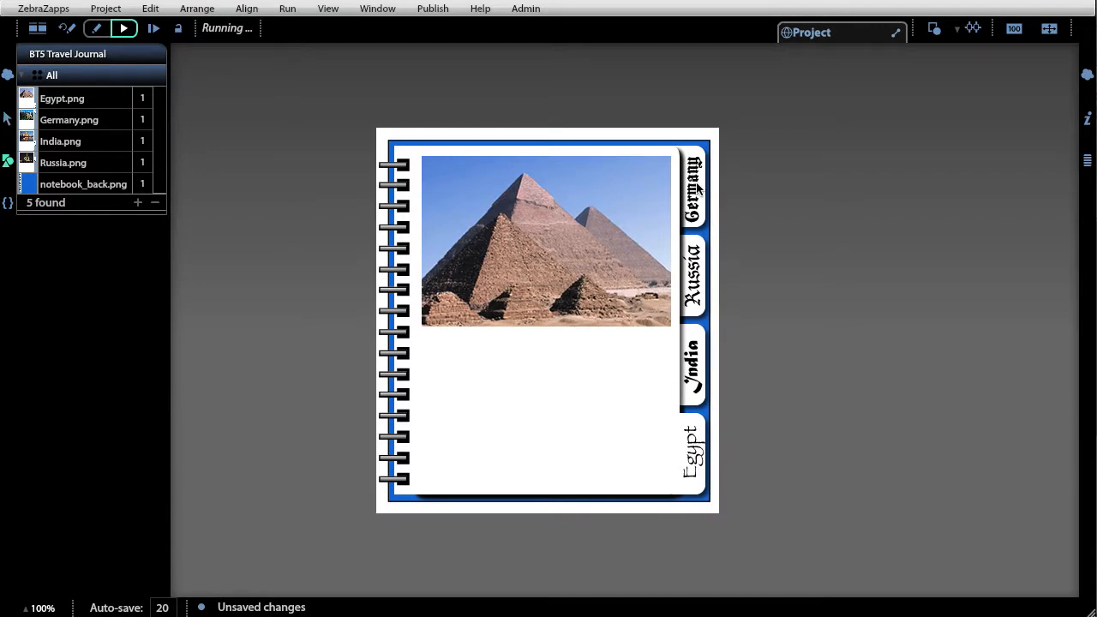
click(695, 191)
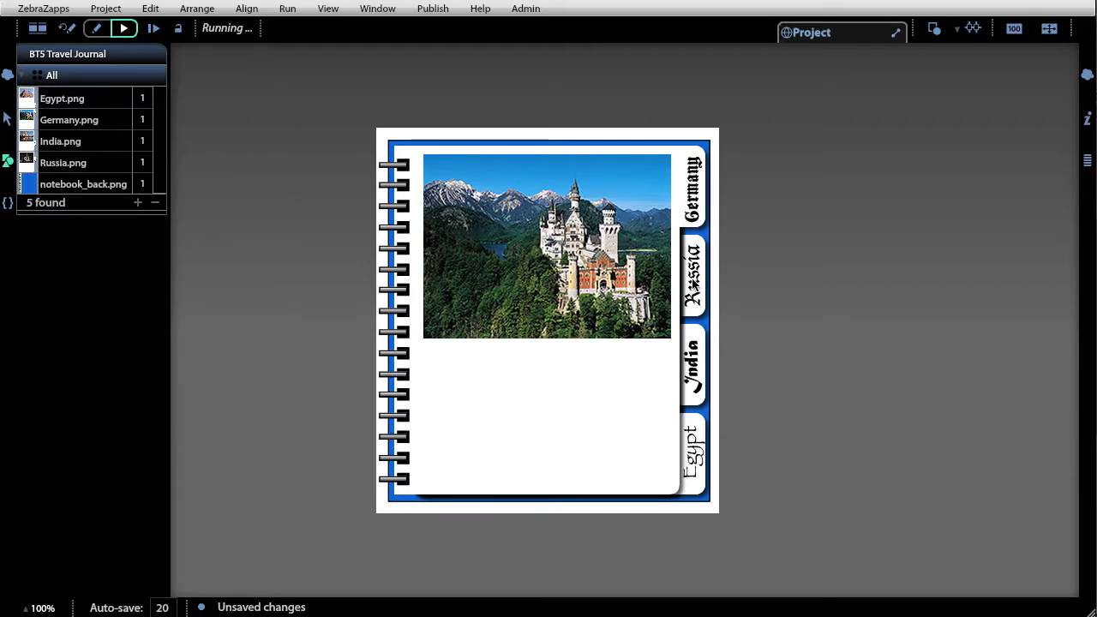
click(693, 289)
click(69, 30)
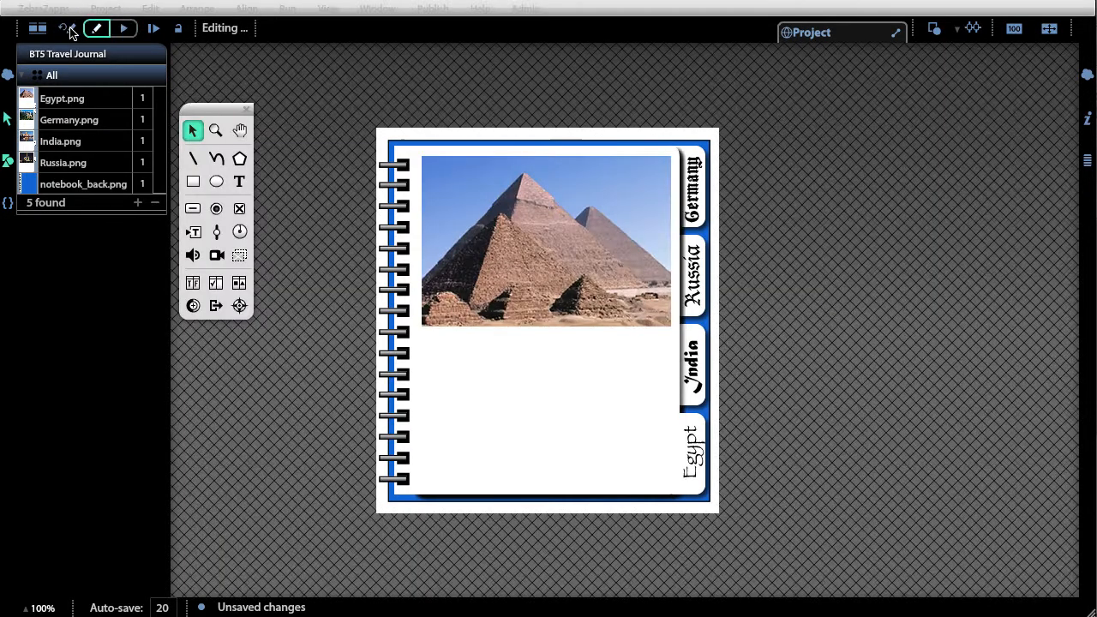
click(701, 291)
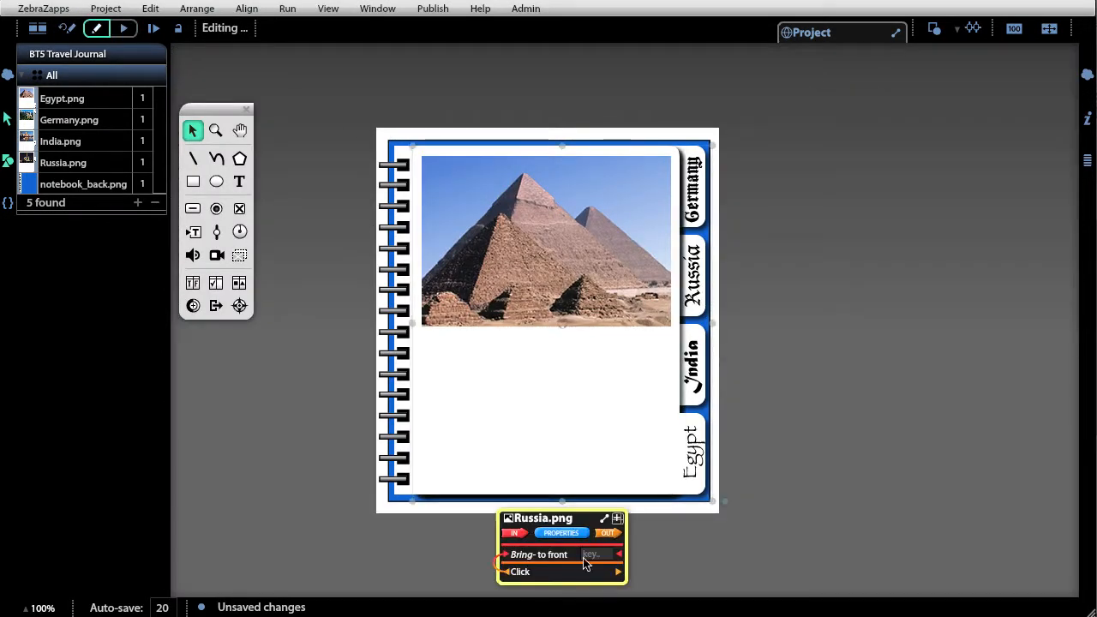
click(695, 385)
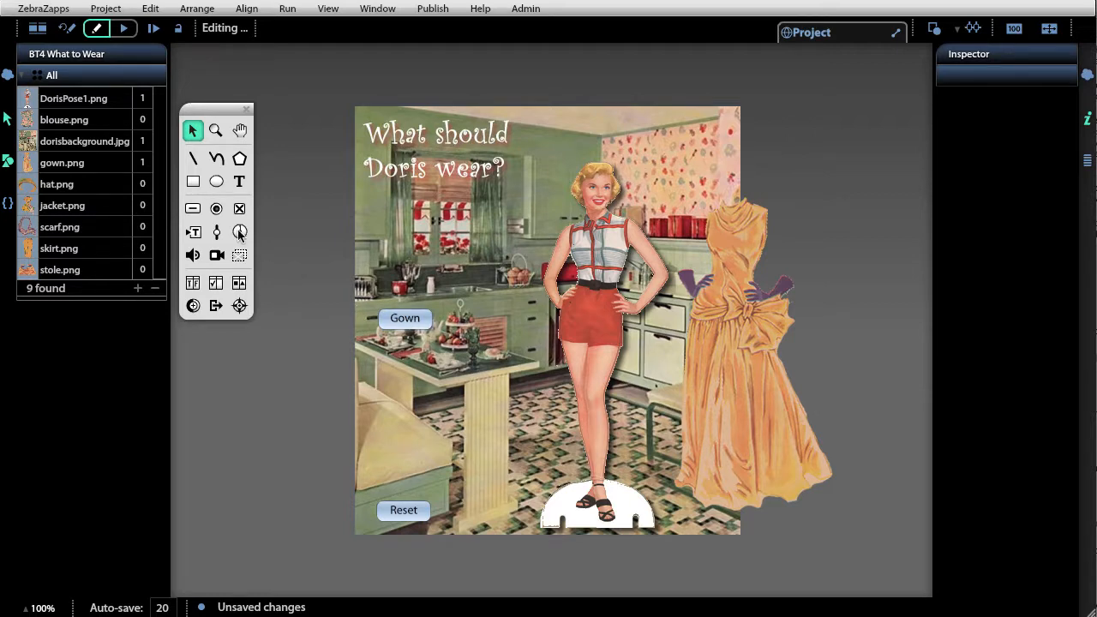
click(194, 211)
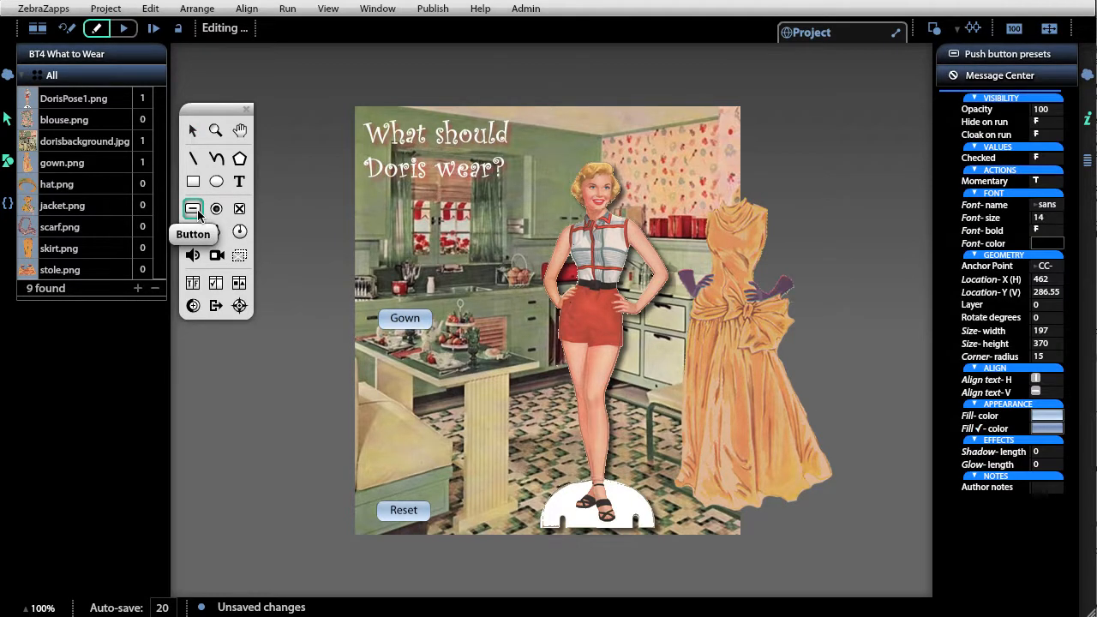
click(192, 130)
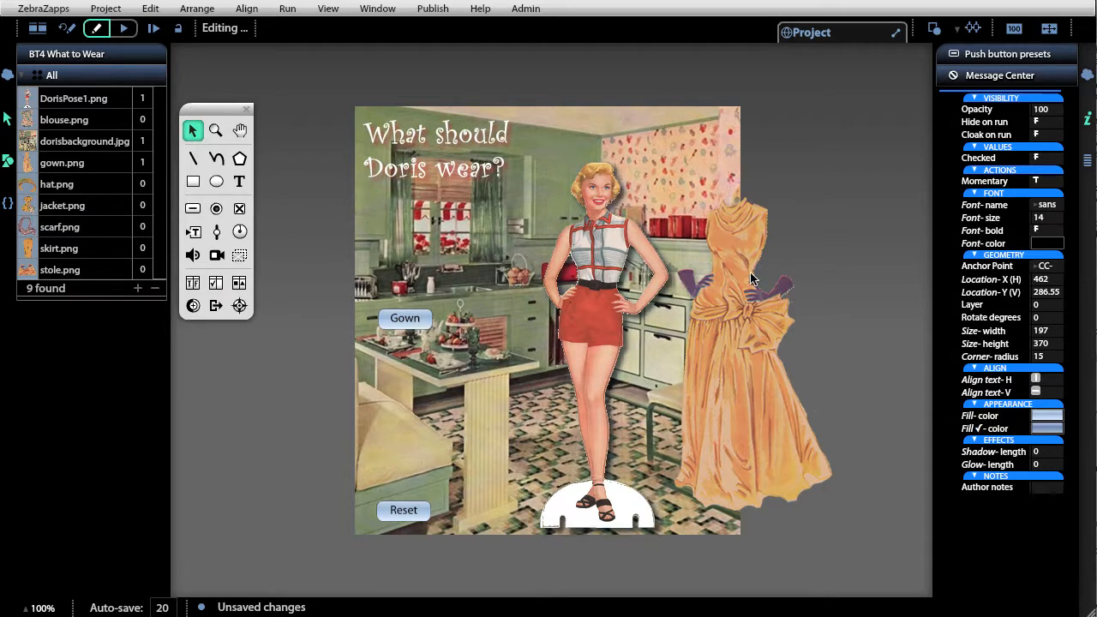
- Set gown.png to hide on run, and connect the Gown button's Button pressed output to the gown's Show input
click(730, 343)
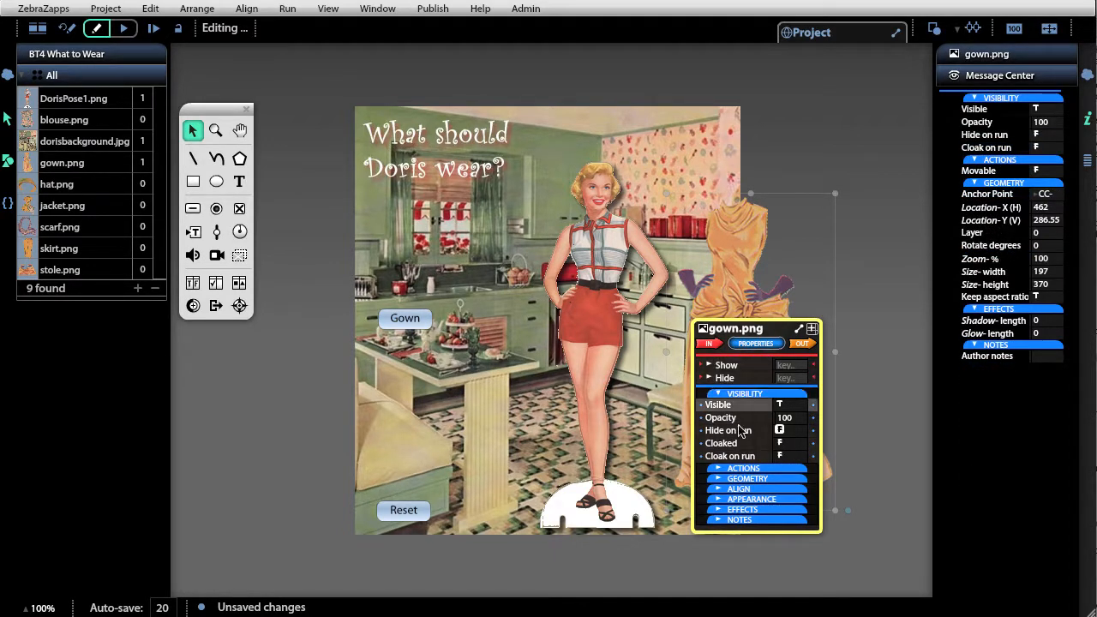
click(790, 432)
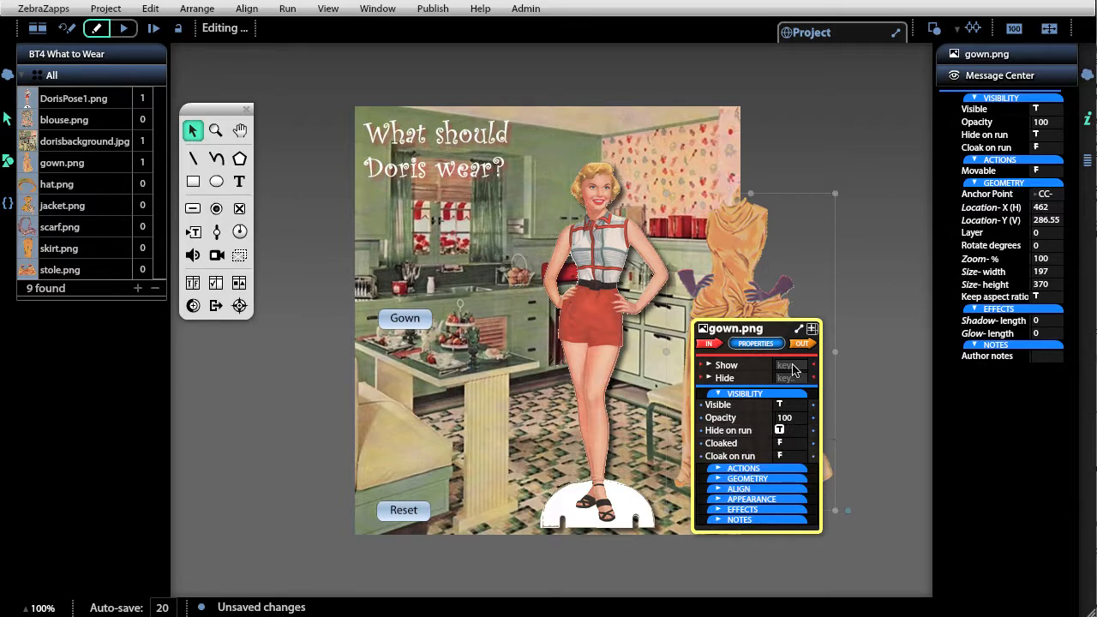
click(404, 320)
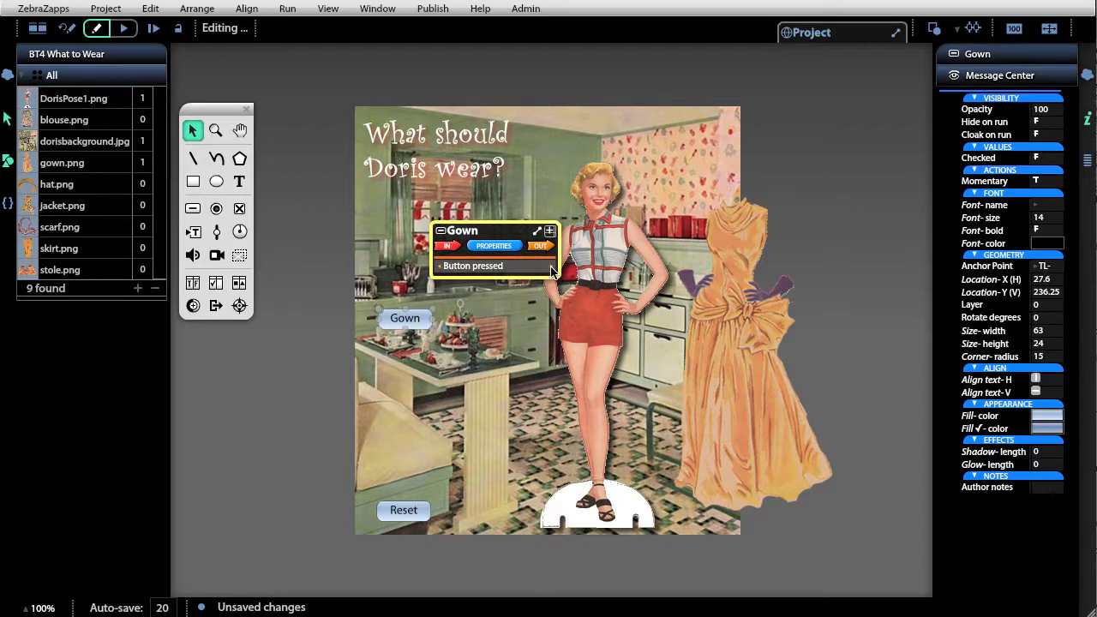
drag(554, 270, 704, 367)
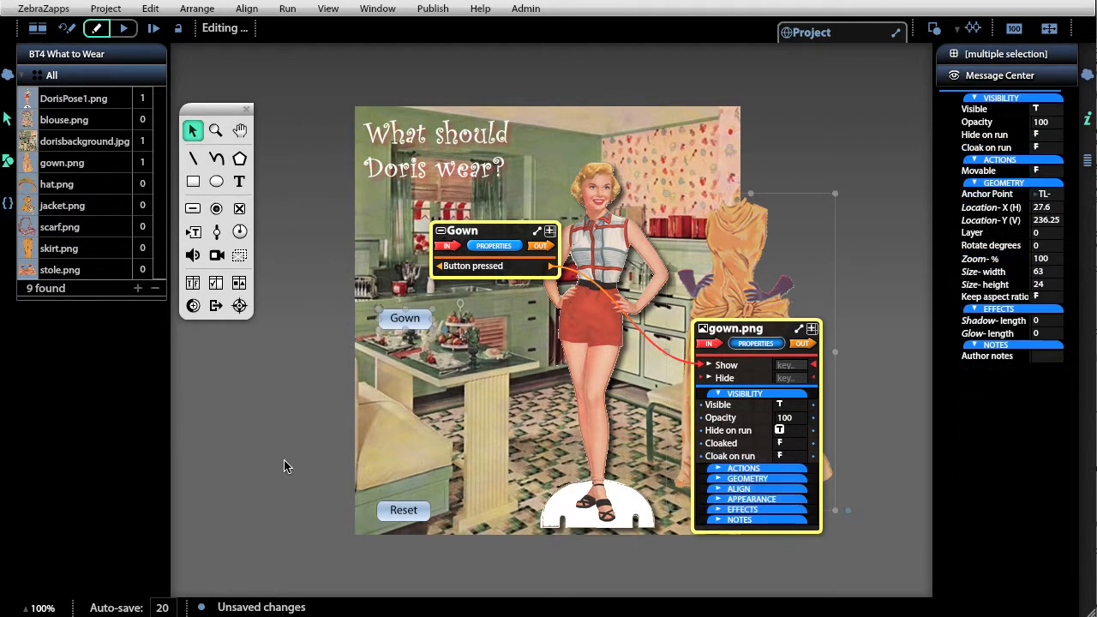
- Move the gown image onto Doris's figure, at location X 302, Y 298.55
drag(726, 244, 593, 249)
click(700, 240)
click(732, 252)
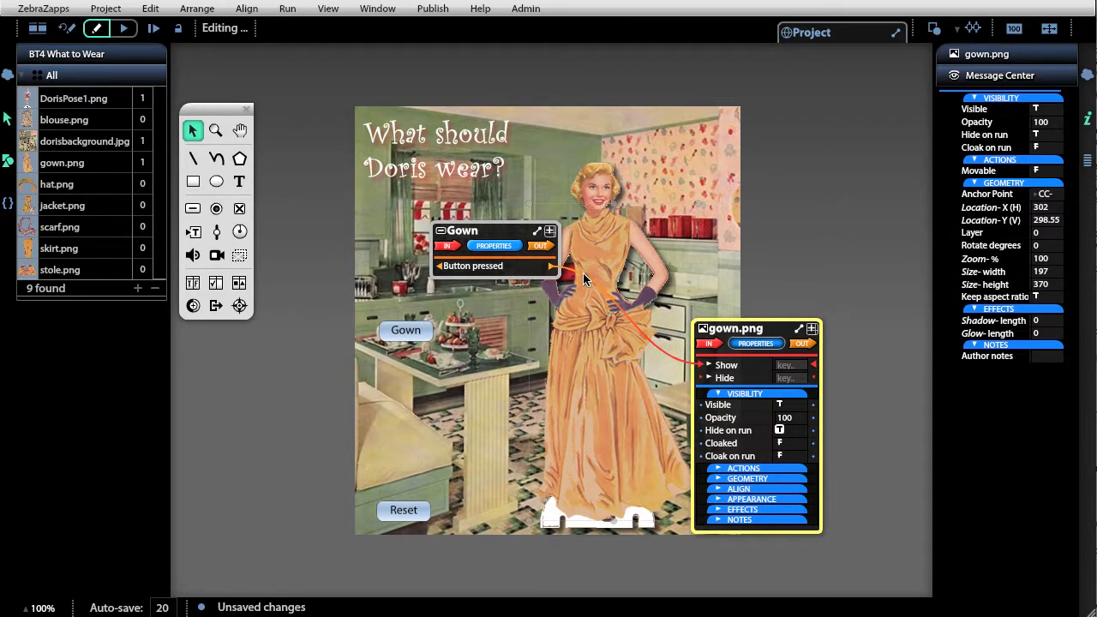
- Run the project, test the Gown button, and return to edit mode
click(125, 29)
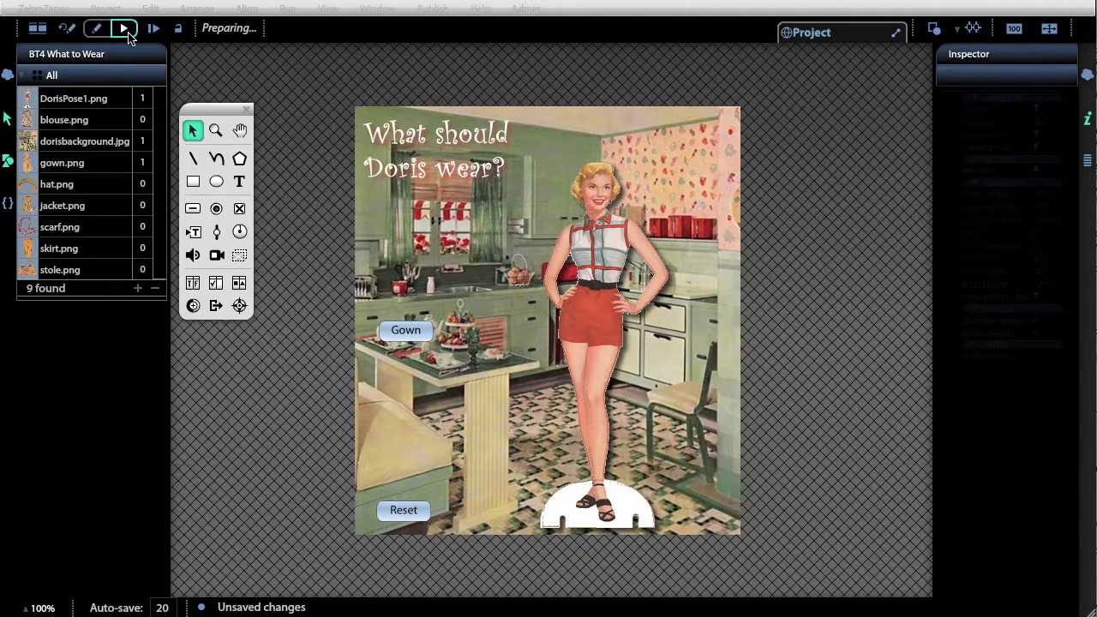
click(407, 334)
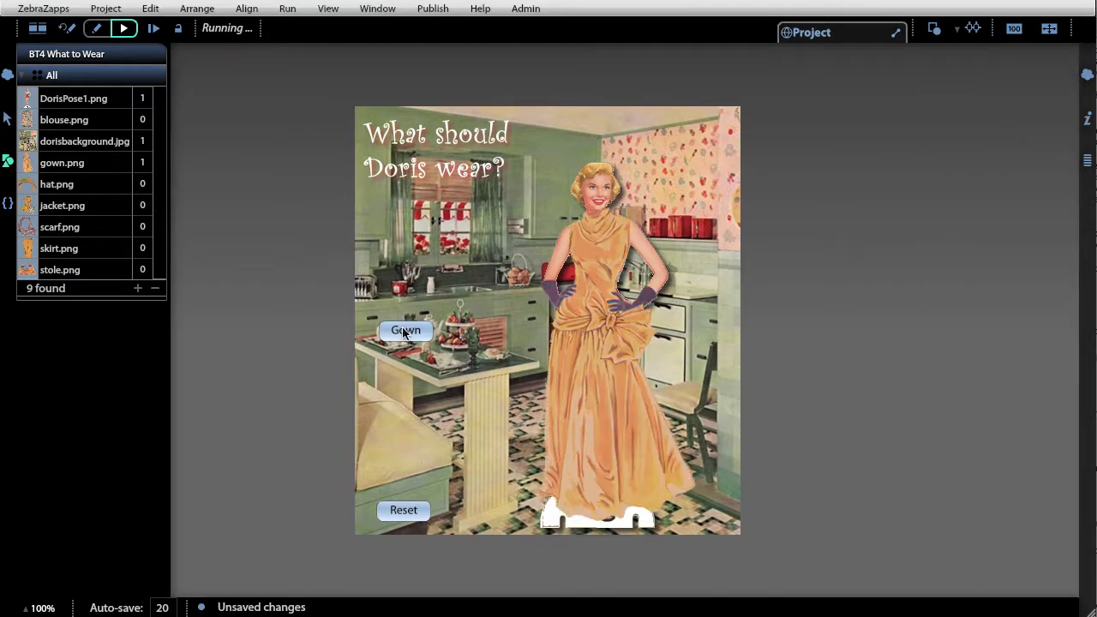
click(67, 31)
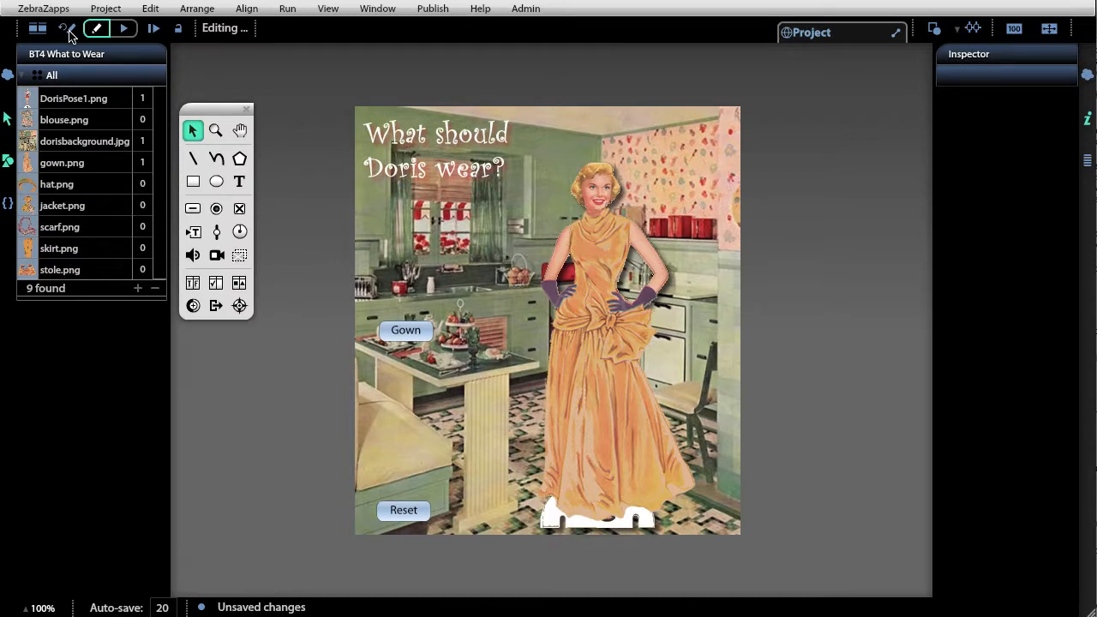
- Connect the Reset button's Button pressed output to the gown's Hide input, and test both buttons in a run
click(408, 512)
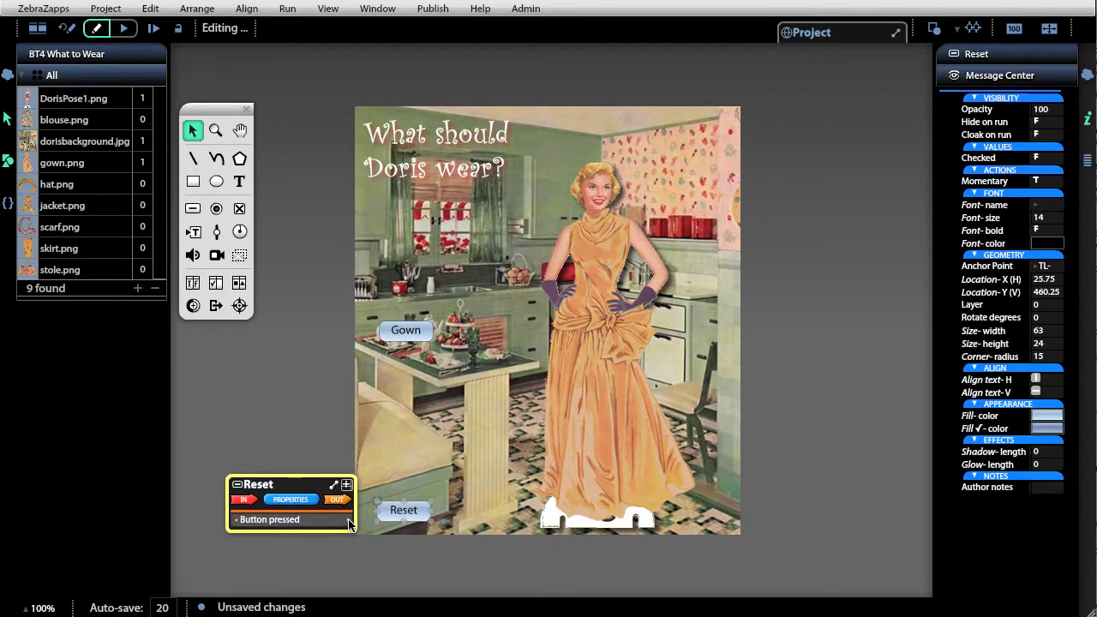
drag(349, 524, 700, 383)
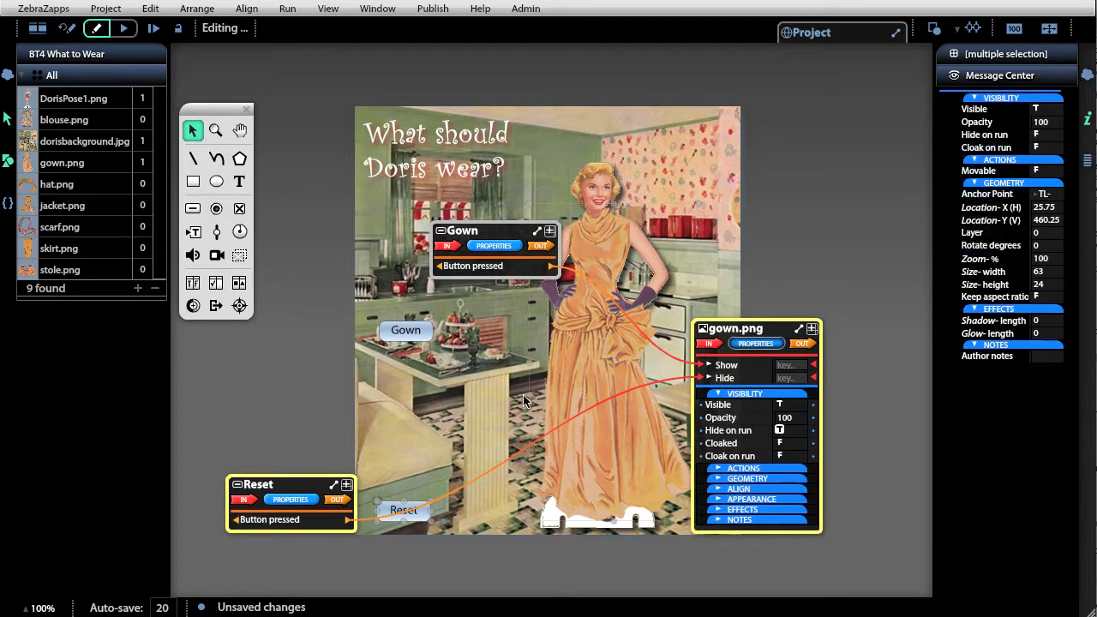
click(123, 28)
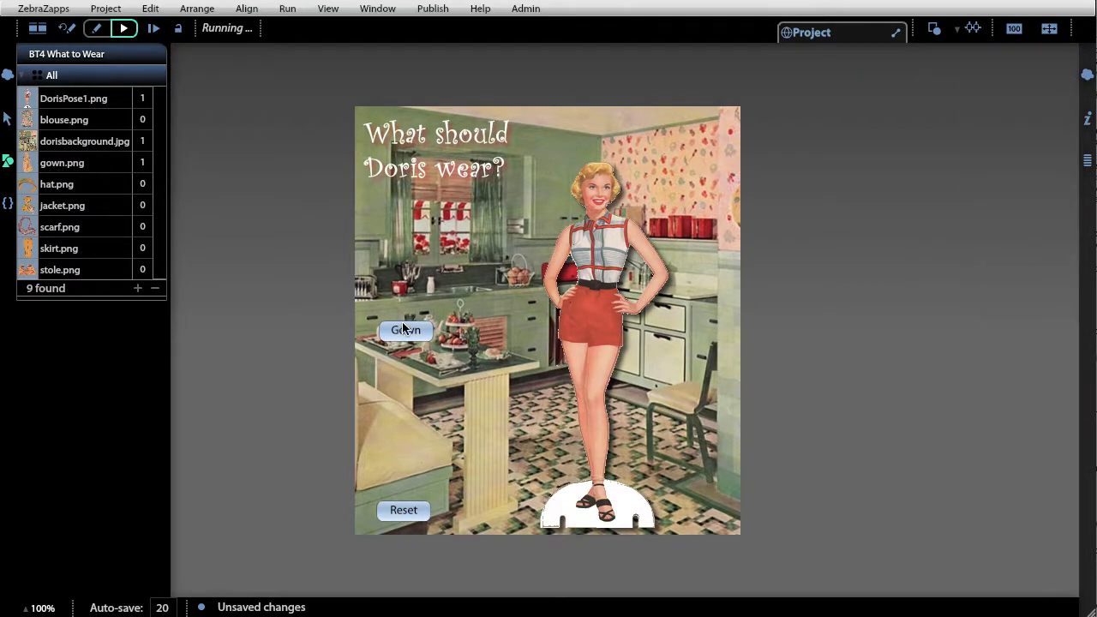
click(402, 326)
click(417, 507)
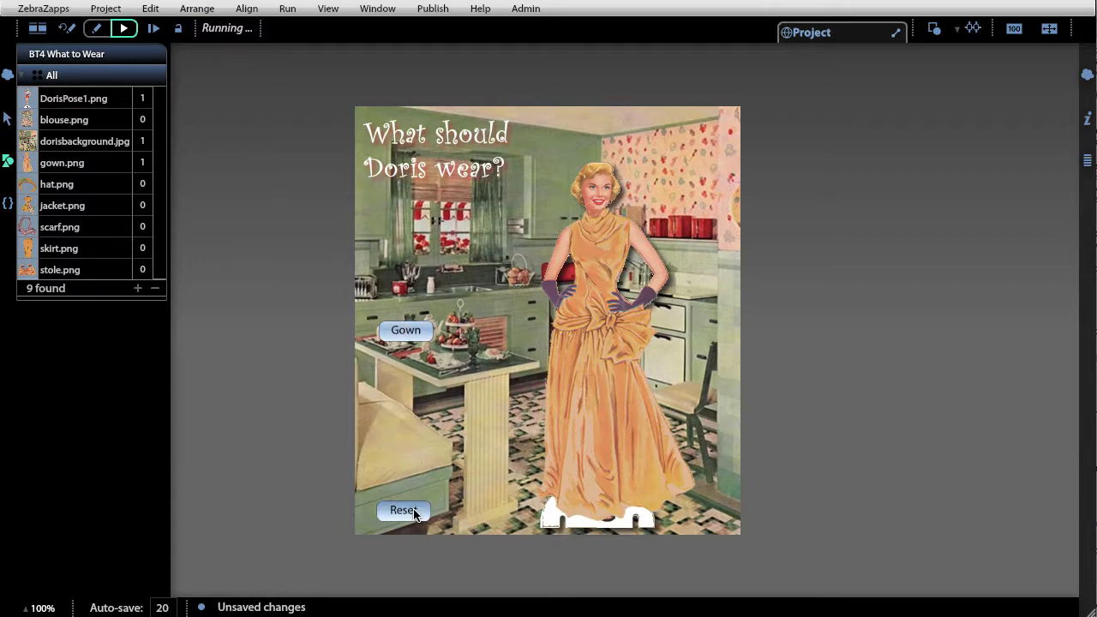
click(68, 31)
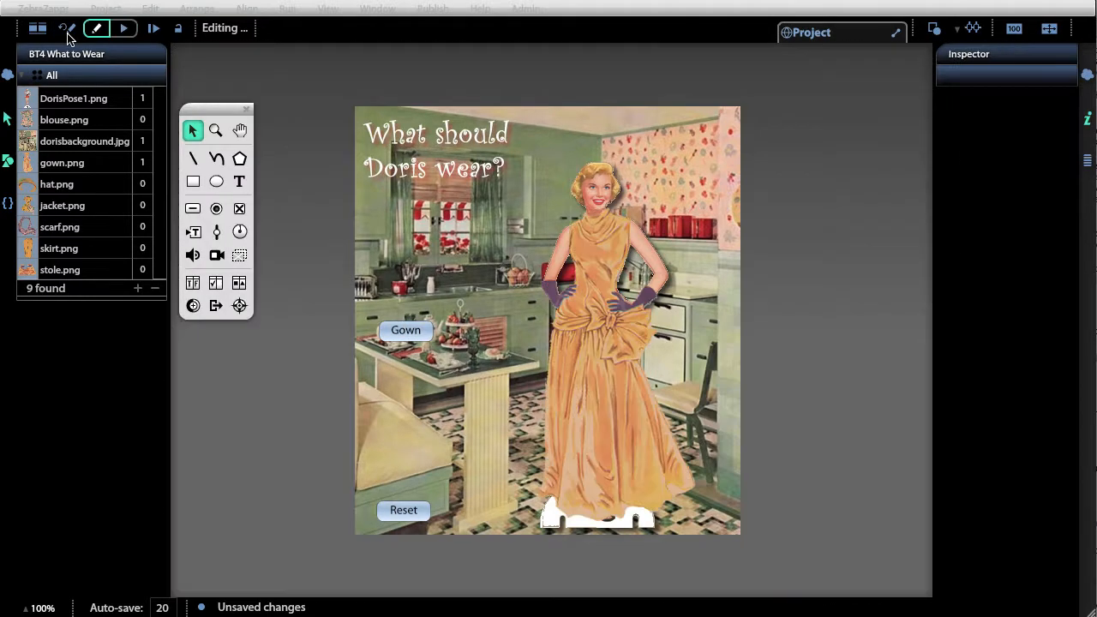
- Duplicate the Gown button and gown image together, with their wiring, offset from the originals with the gown copy at X 362, Y 354.55
click(411, 336)
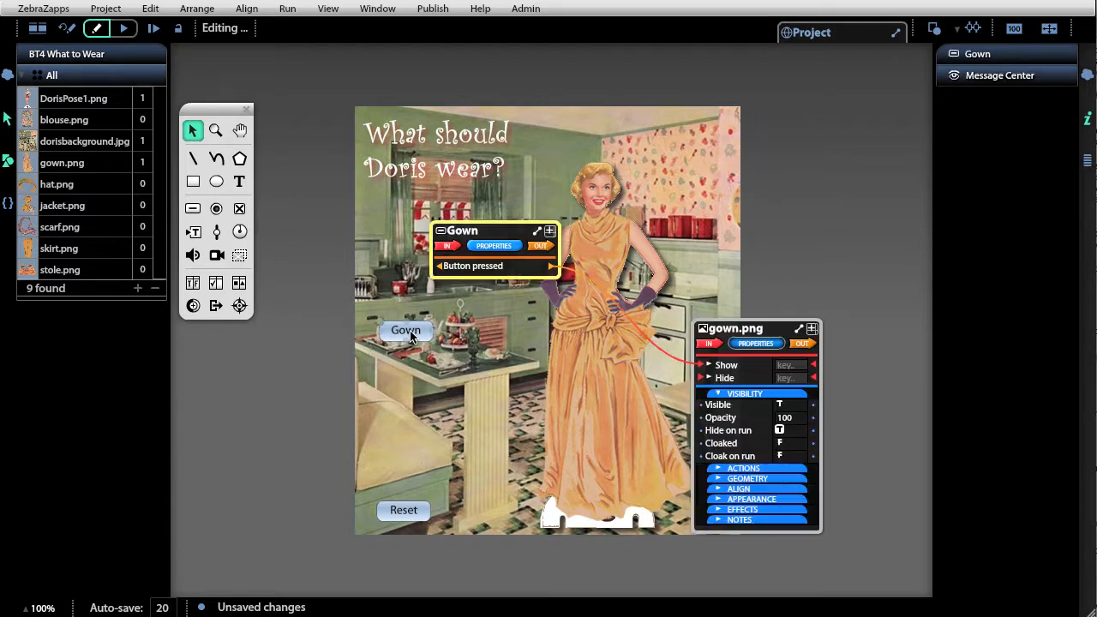
shift+click(594, 360)
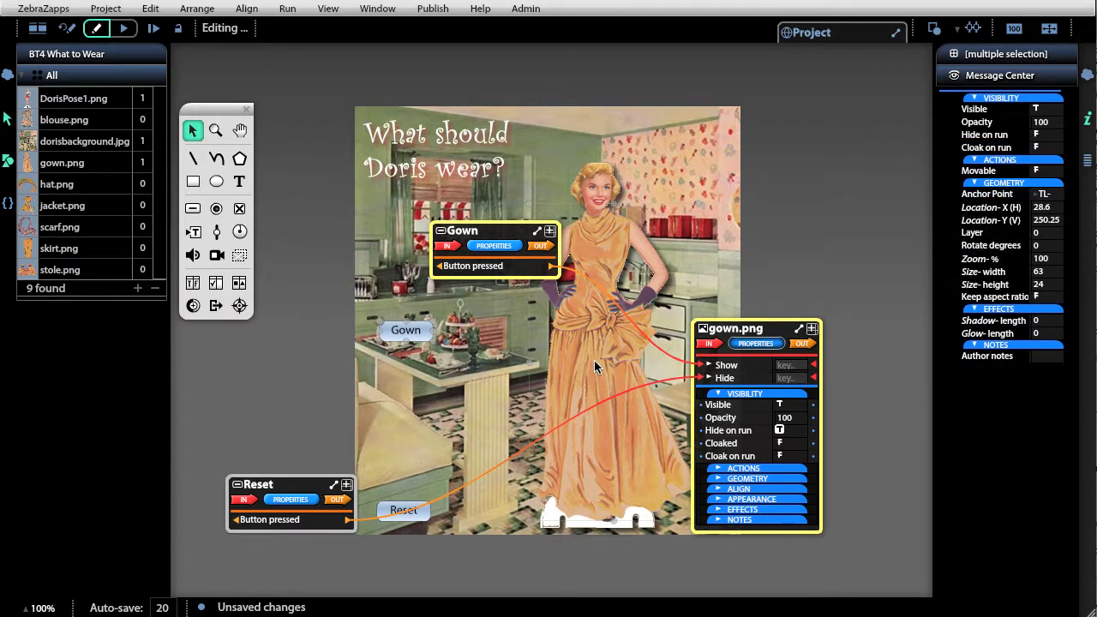
drag(588, 366, 639, 414)
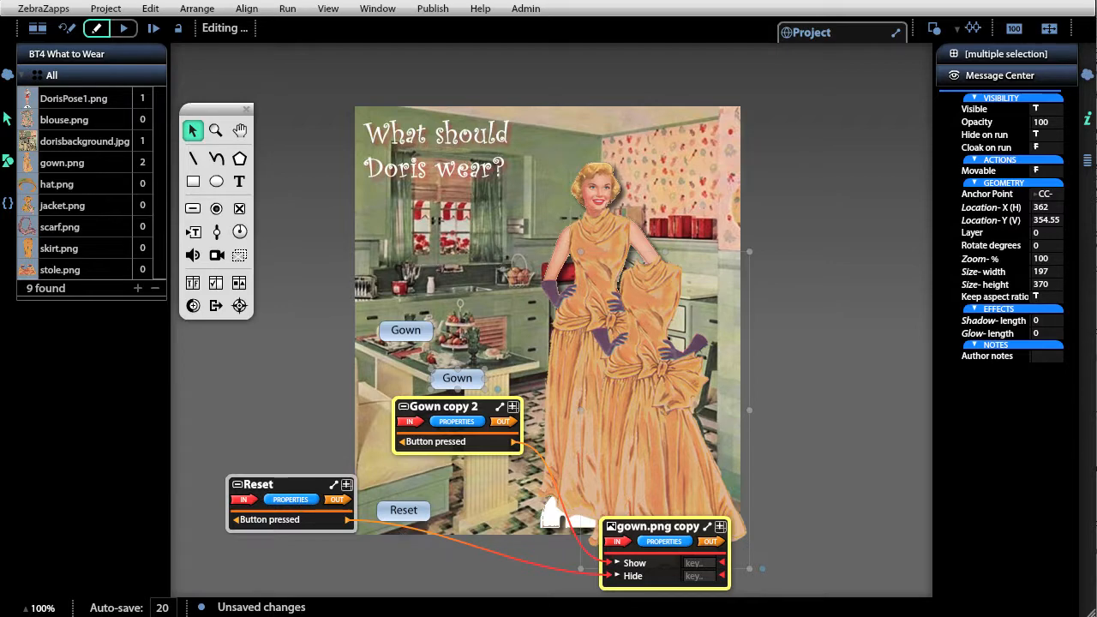
- Place the duplicated button directly below the Gown button and relabel it "jacket"
click(496, 317)
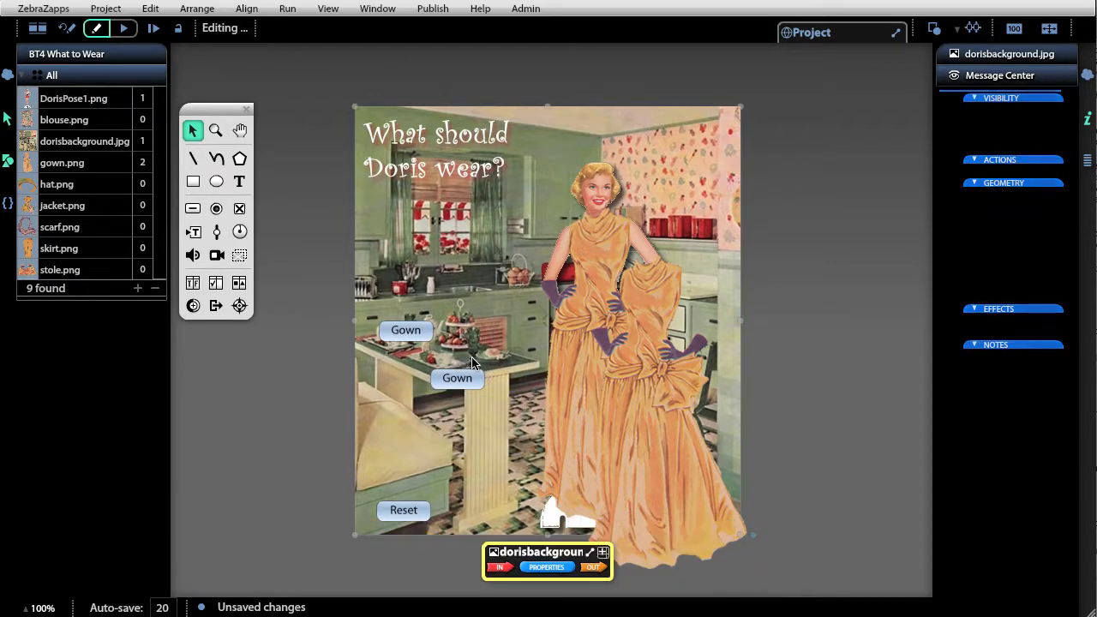
drag(467, 378, 414, 355)
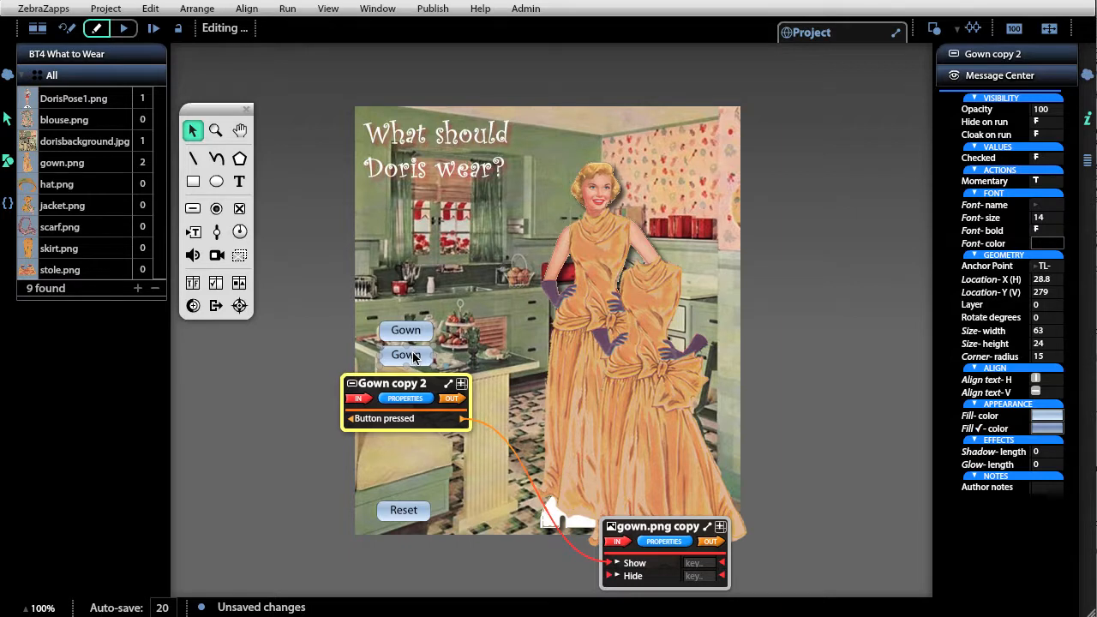
double_click(415, 358)
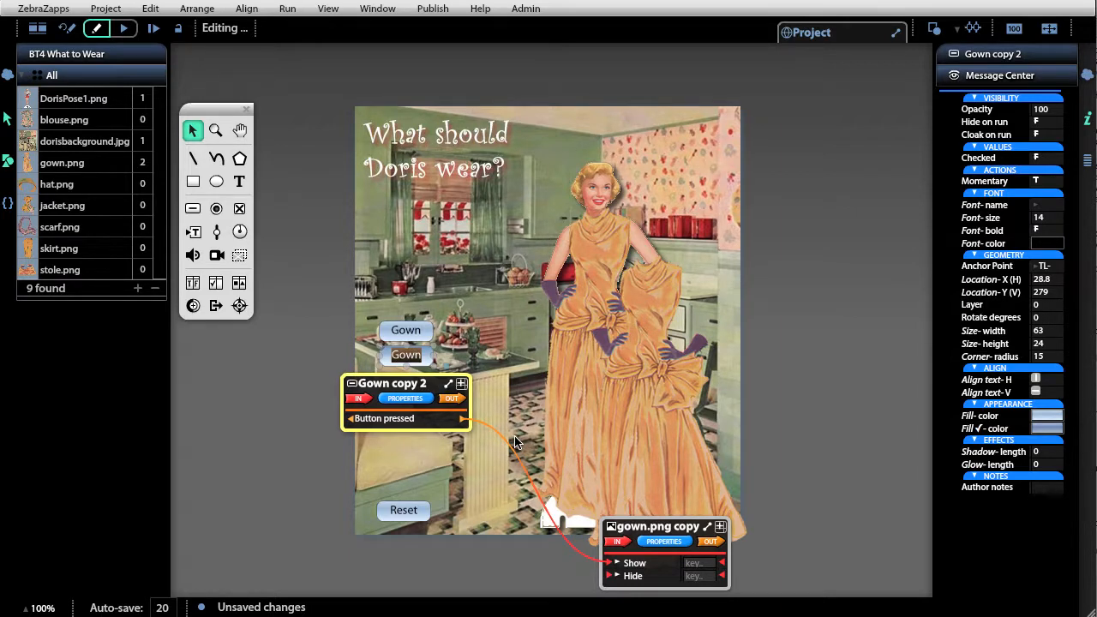
text(jacket)
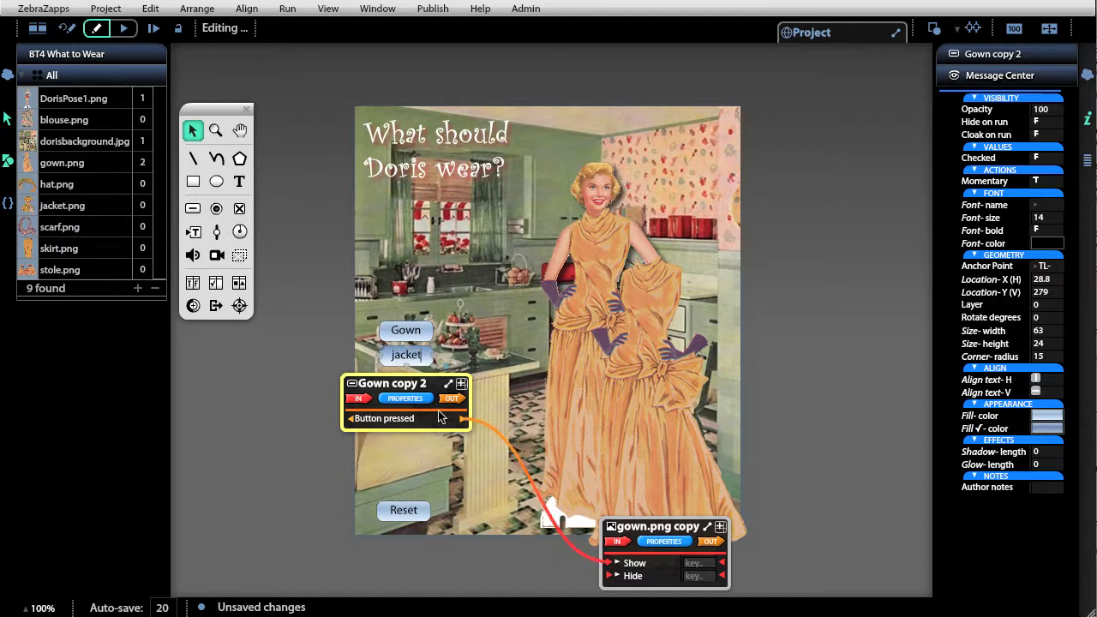
click(290, 374)
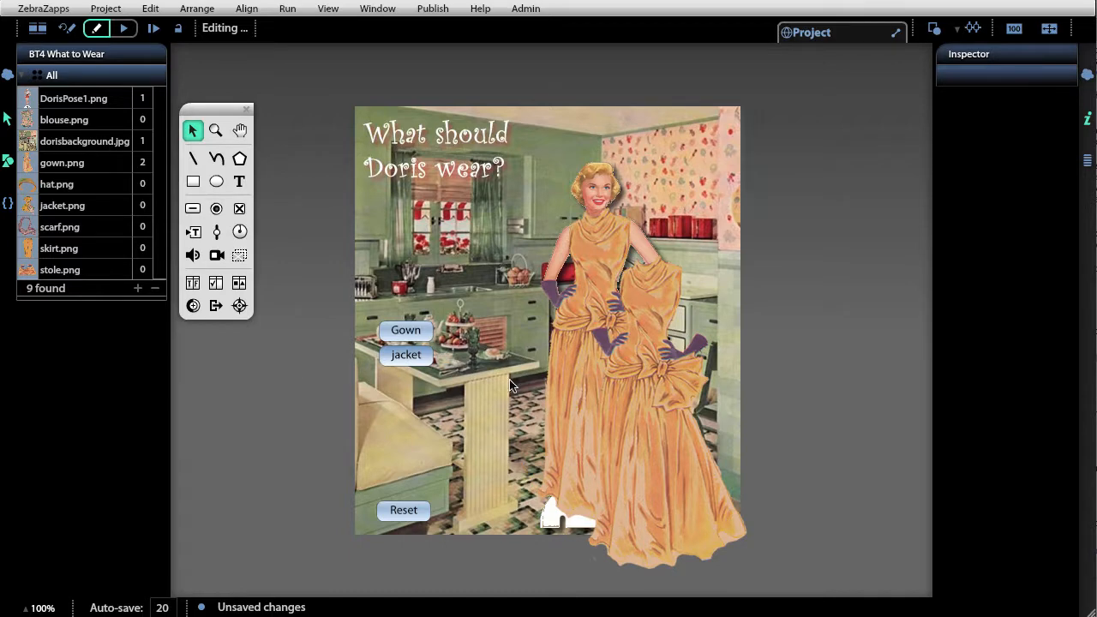
- Replace only the duplicated gown image with jacket.png, keeping the original gown
click(667, 370)
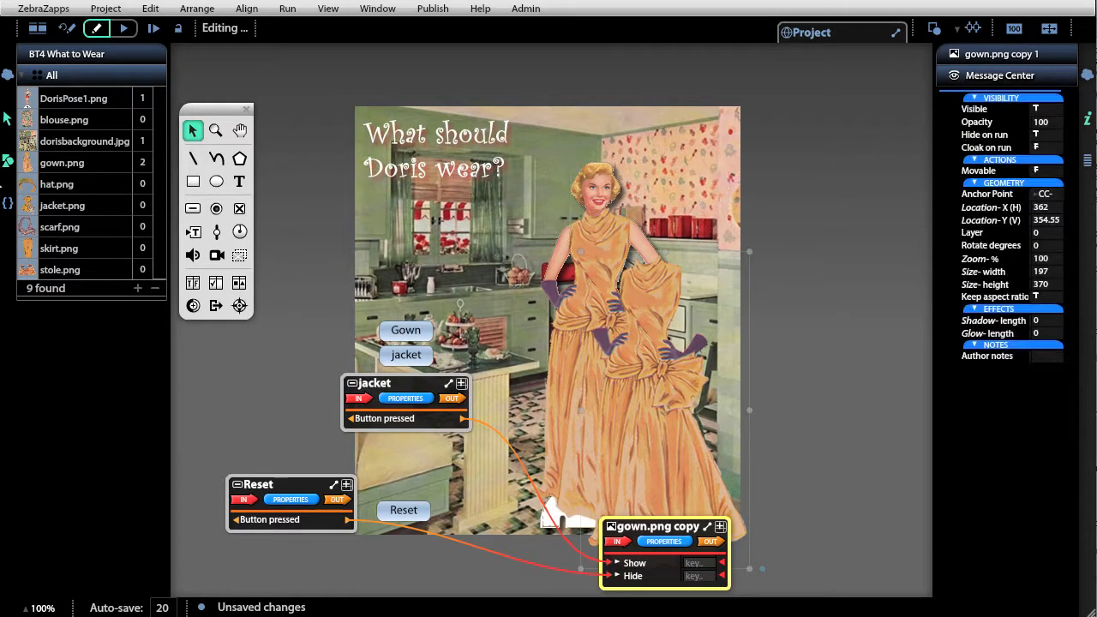
drag(37, 207, 662, 398)
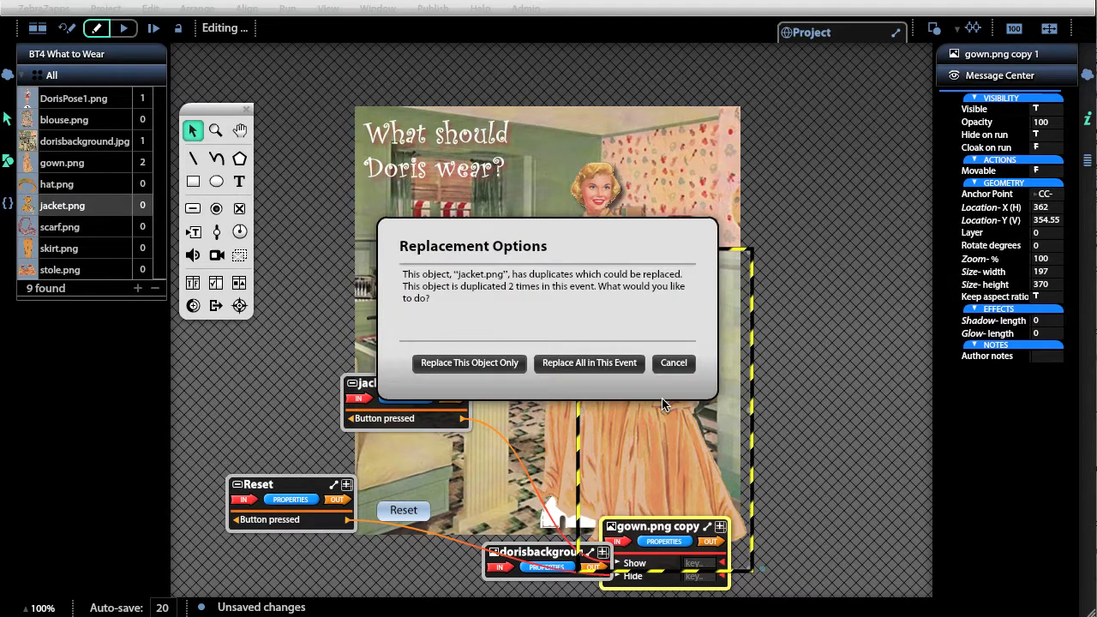
click(440, 364)
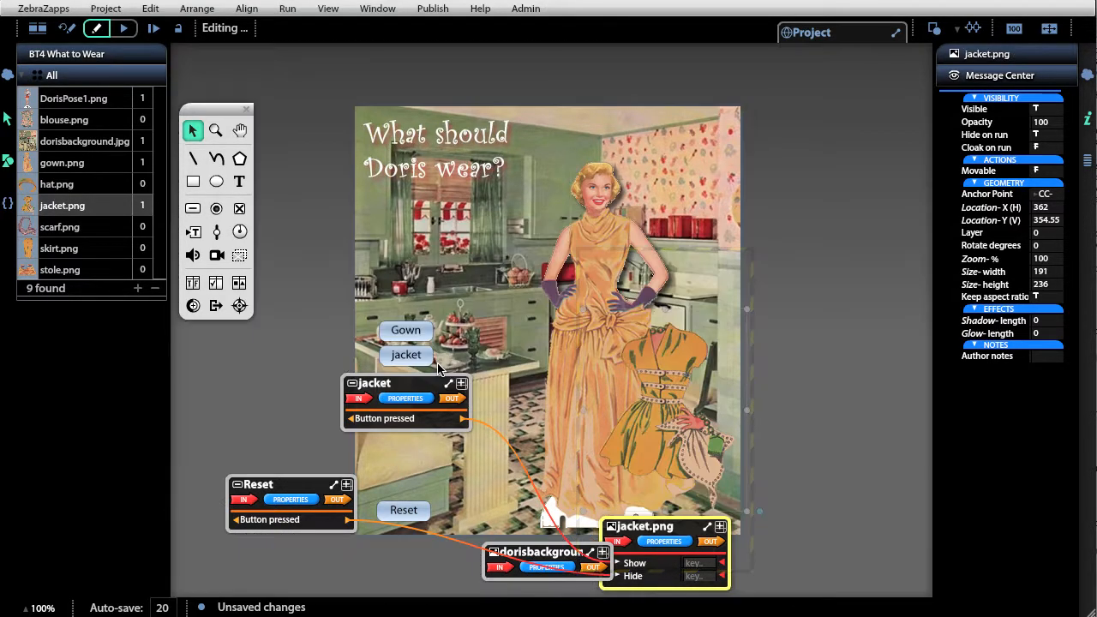
- Fit the jacket image onto Doris's upper body at X 290, Y 218.55
drag(664, 377, 604, 254)
key(Up)
key(Up)
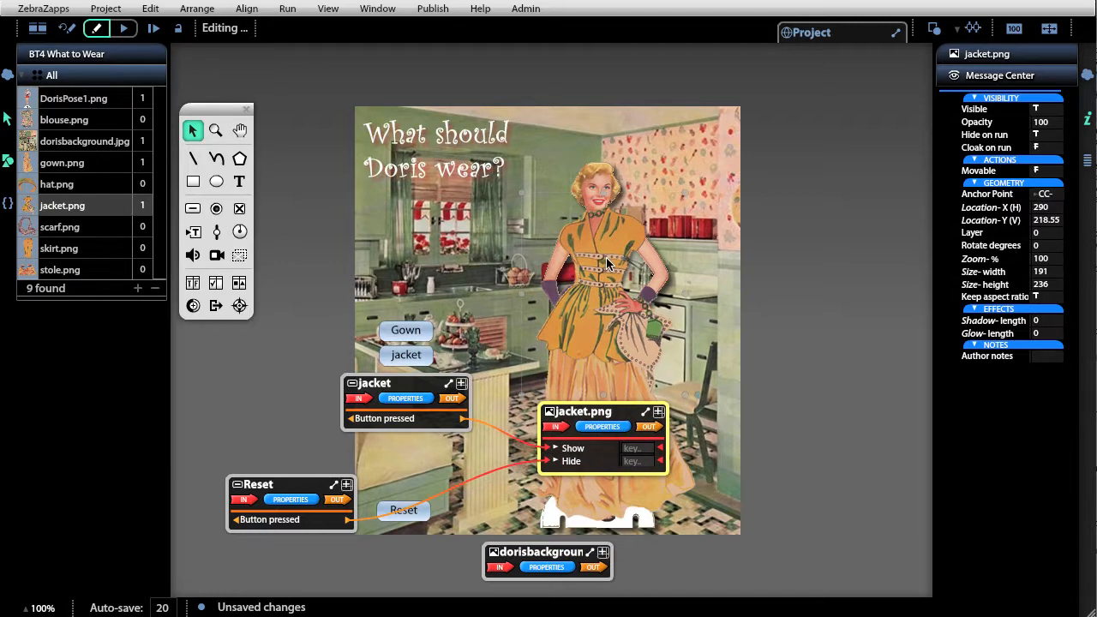
- Run the project to test the Gown, jacket and Reset buttons, and return to editing
click(124, 30)
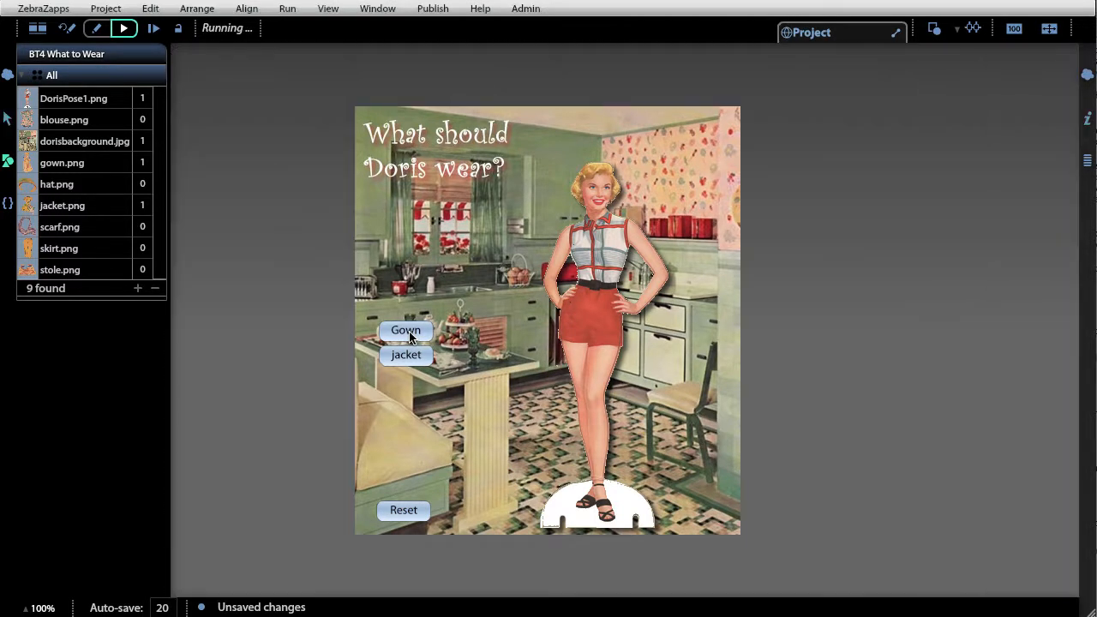
click(409, 334)
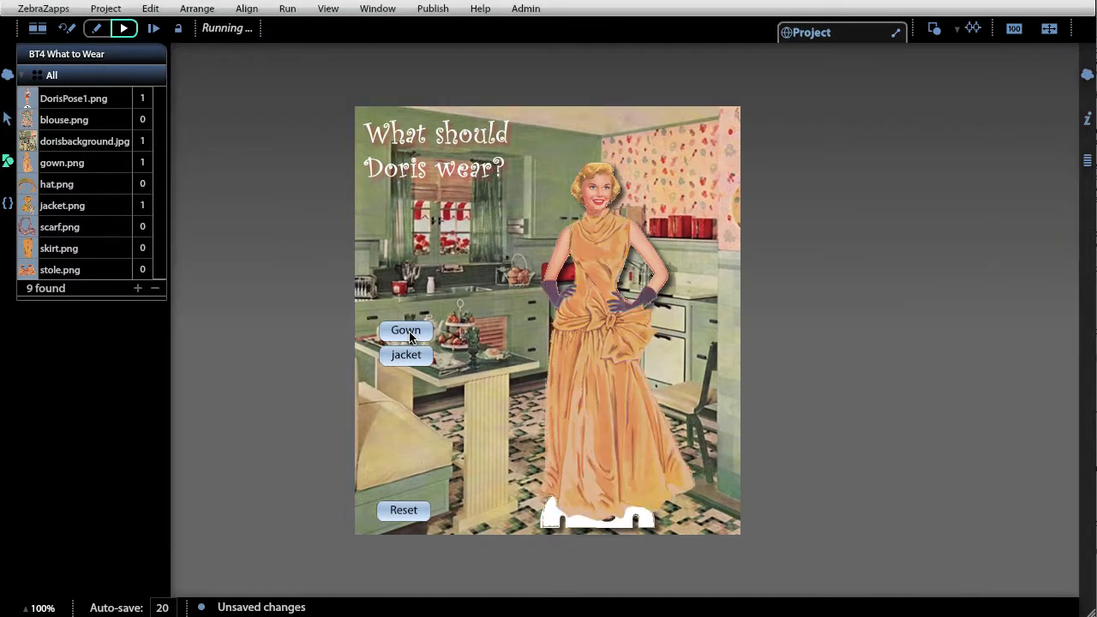
click(409, 358)
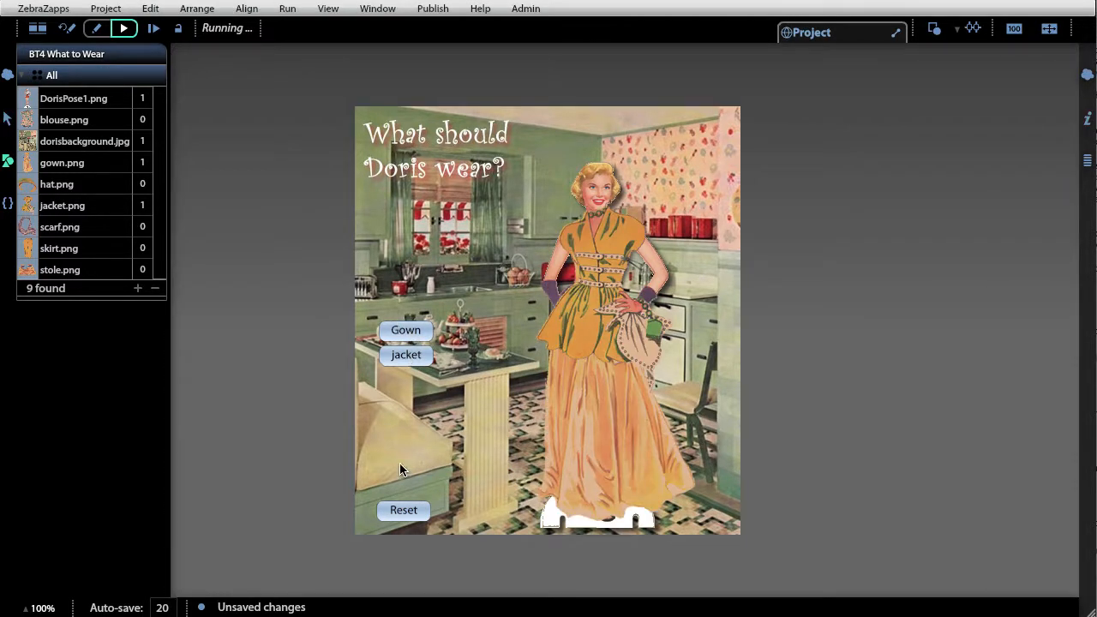
click(409, 514)
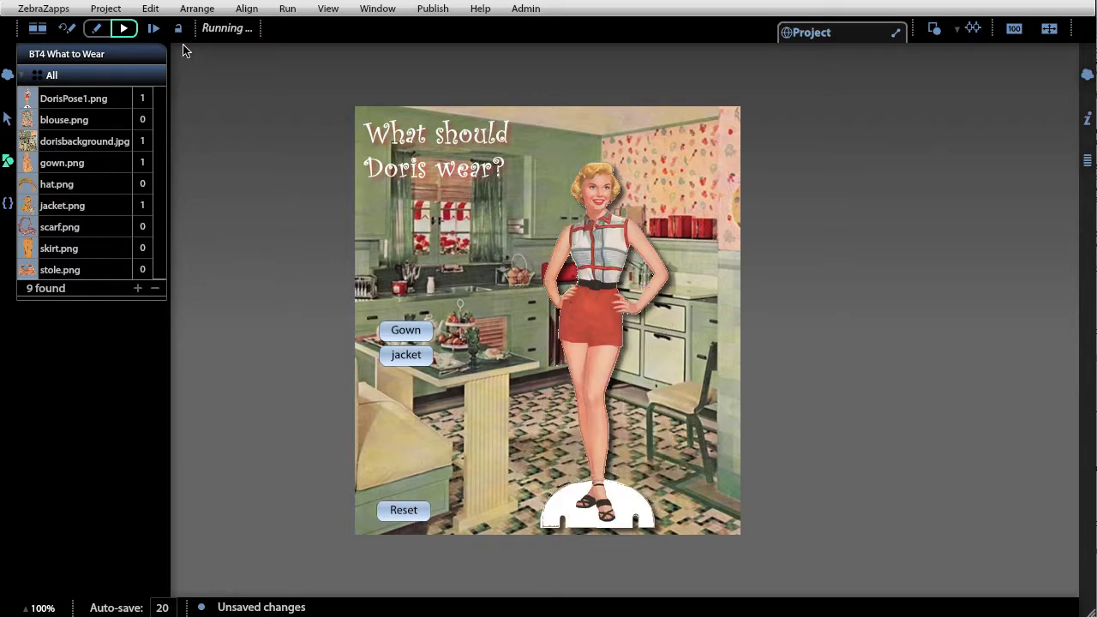
click(65, 28)
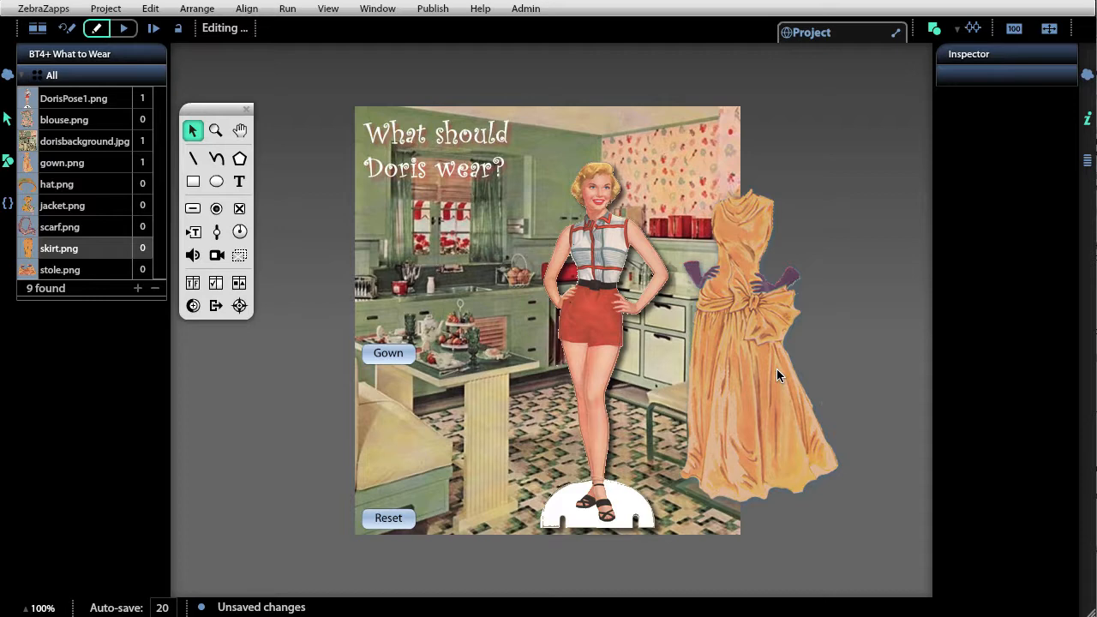
- Connect the Gown button's Button pressed output to its own Toggle input
click(389, 352)
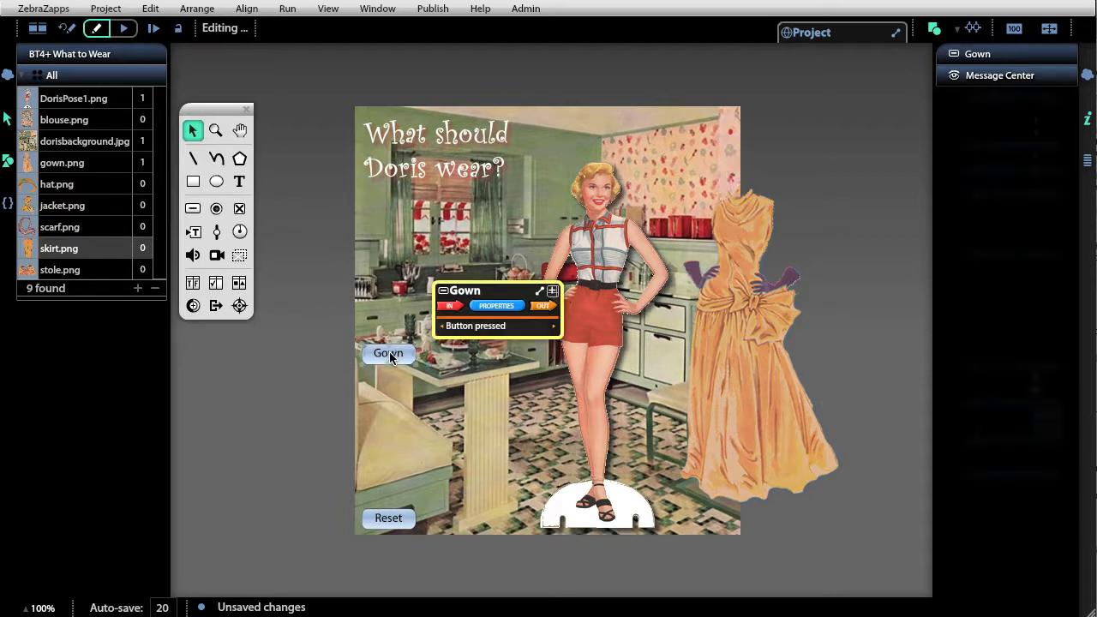
click(502, 306)
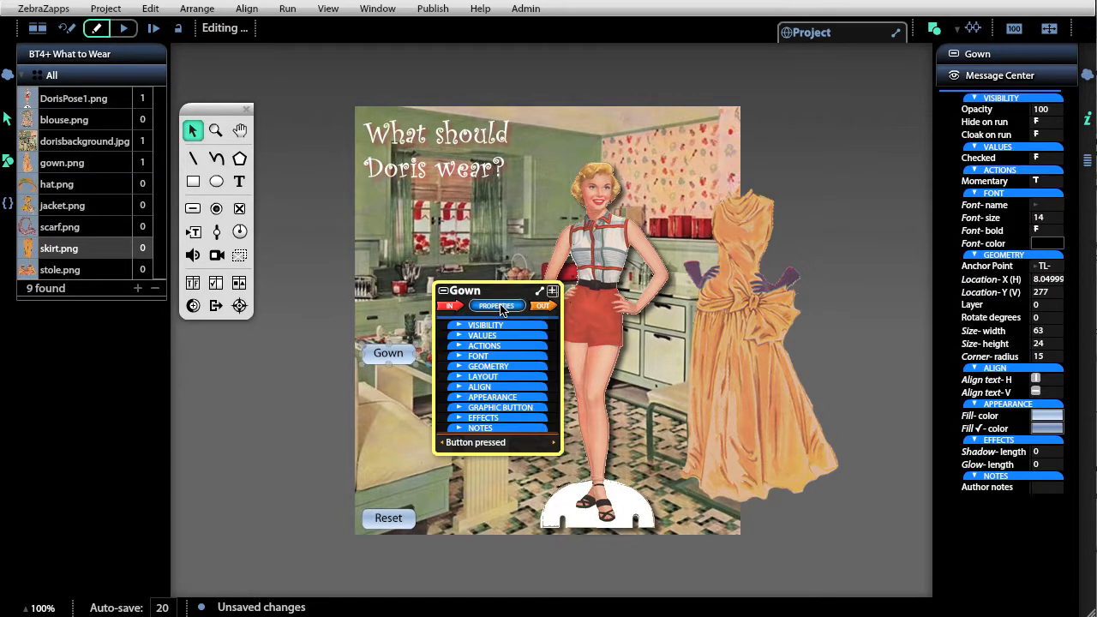
click(488, 336)
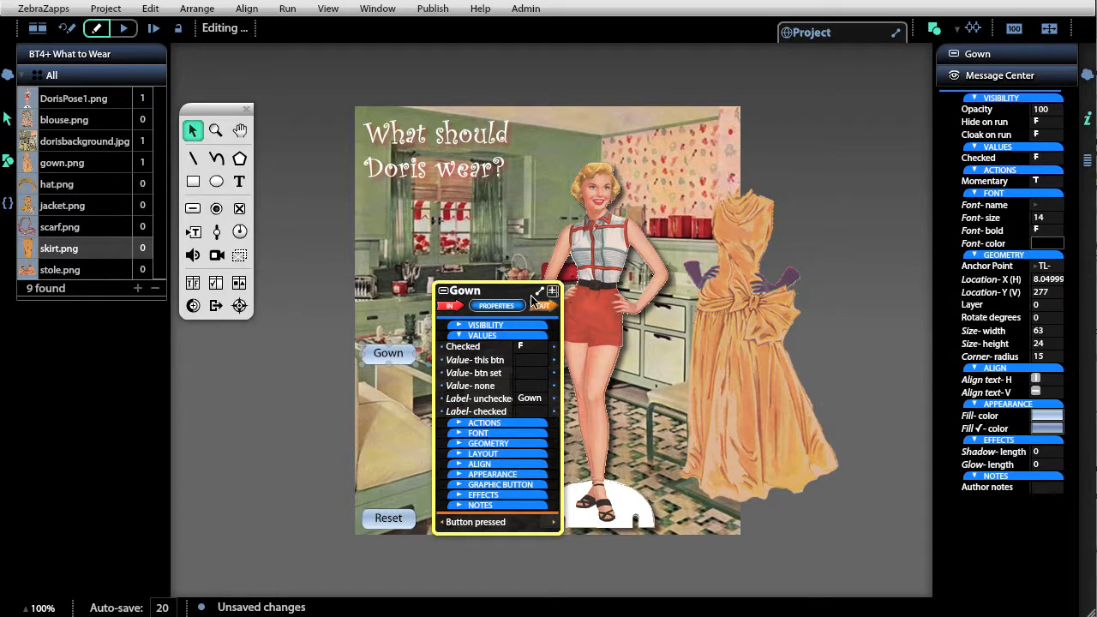
click(451, 306)
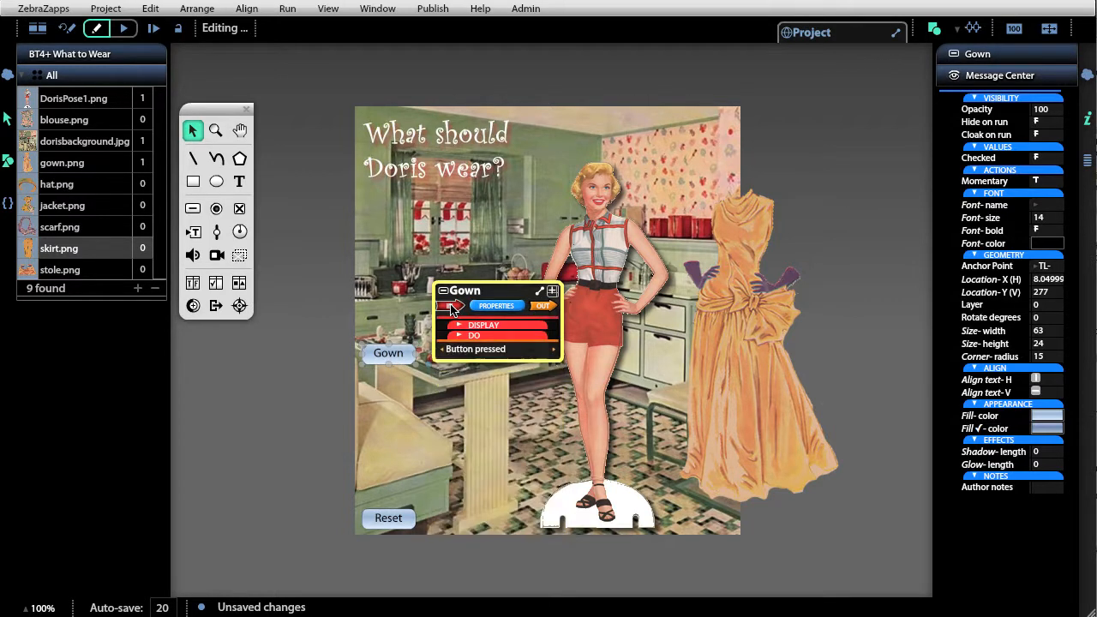
click(465, 337)
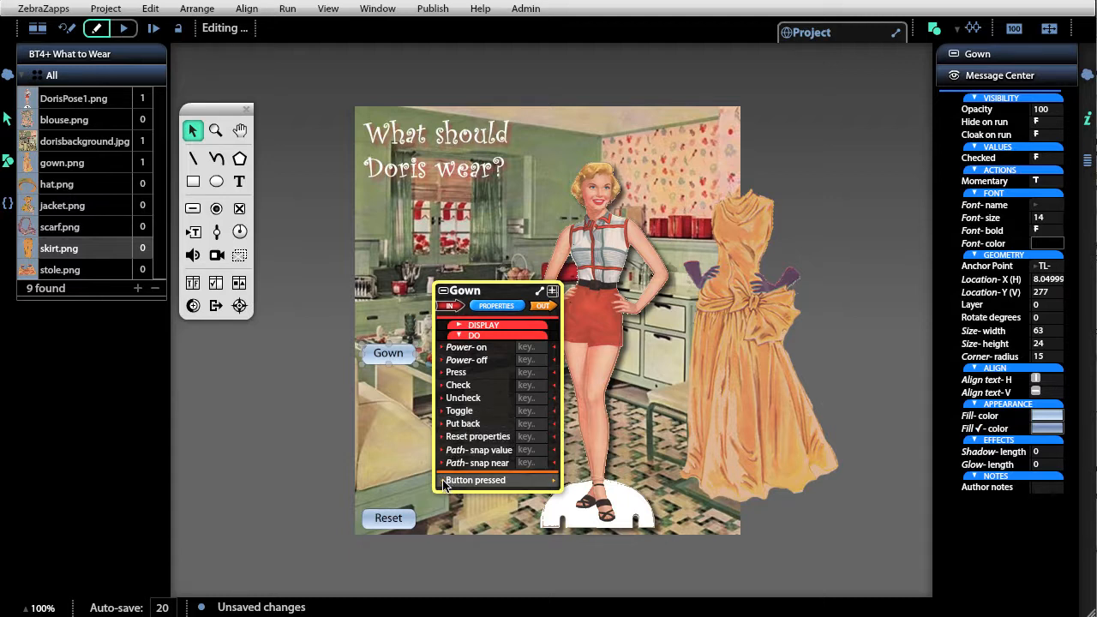
drag(444, 485, 443, 417)
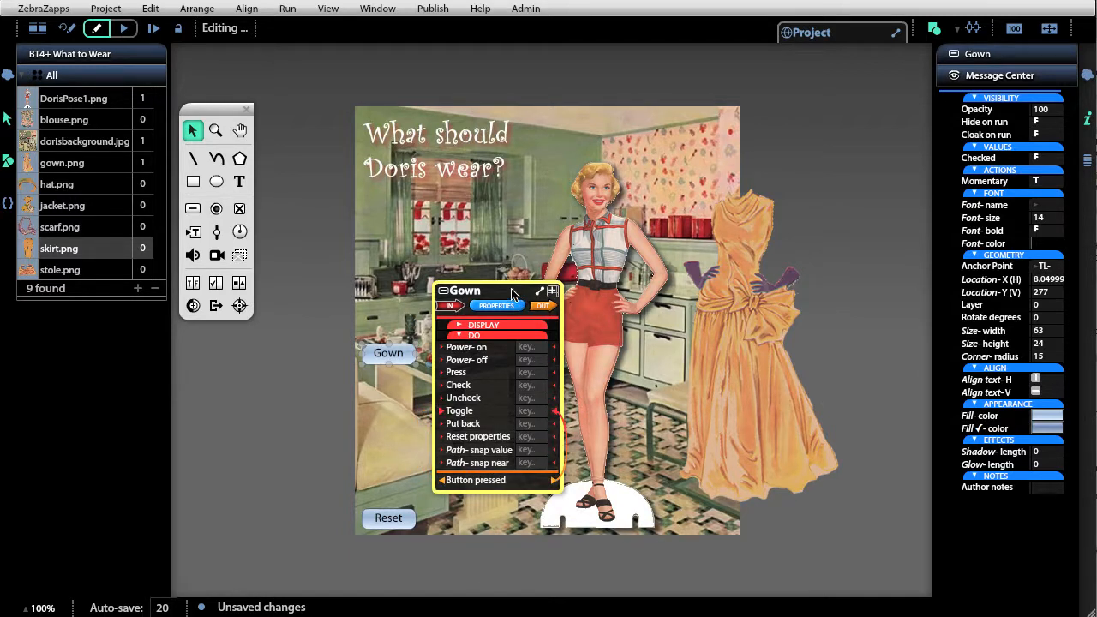
- Connect the Gown button's Checked-on trigger to gown.png's Show input and its Checked-off trigger to the Hide input
drag(509, 291, 476, 126)
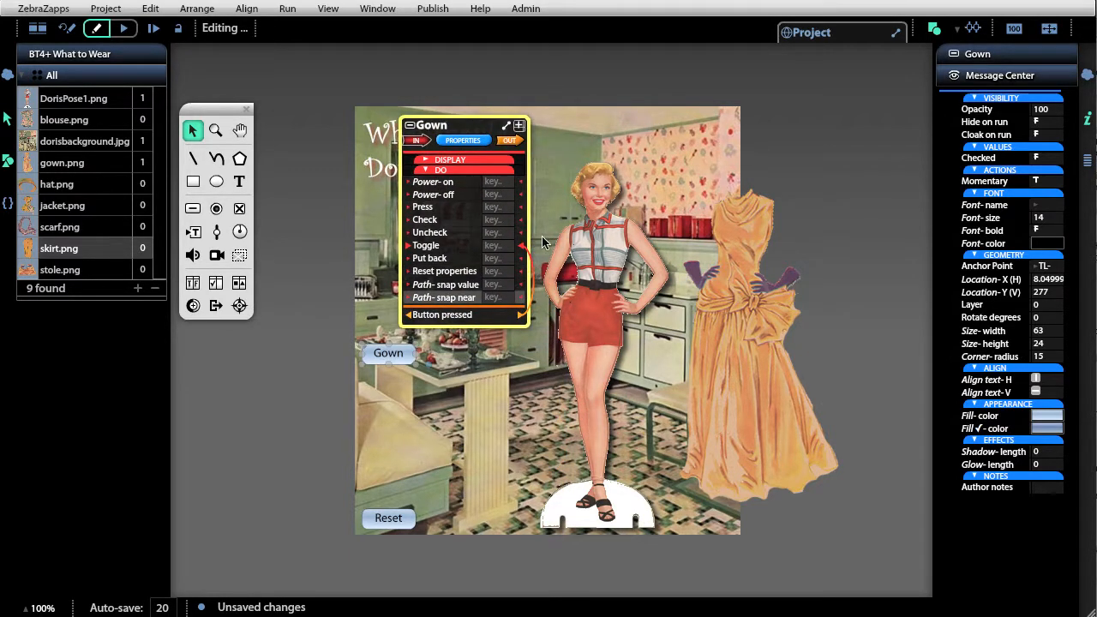
click(519, 128)
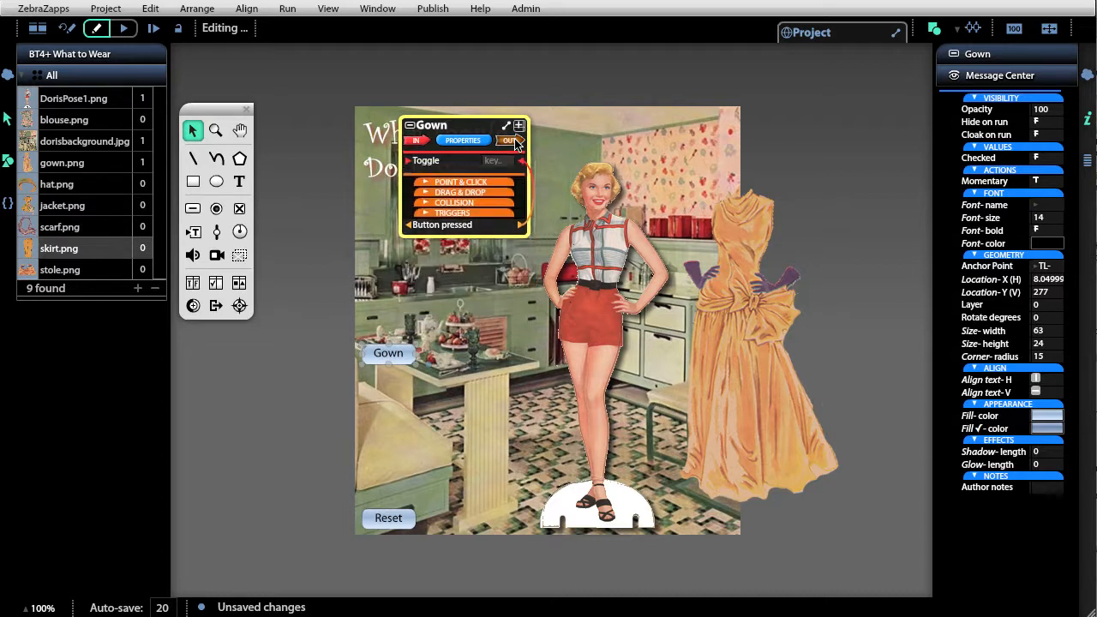
click(472, 209)
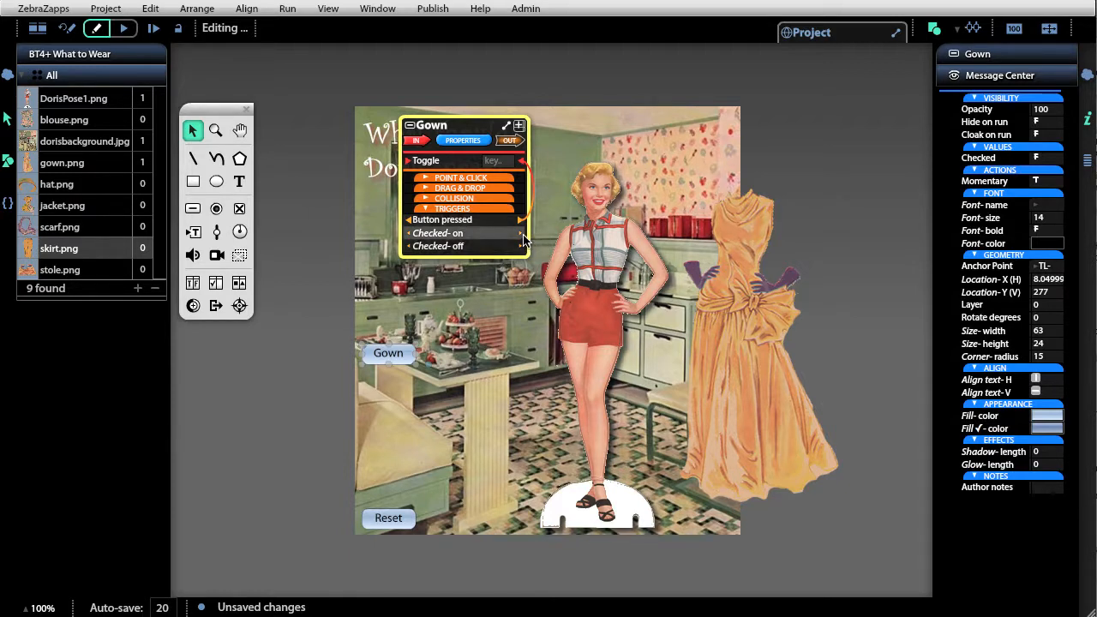
drag(522, 239, 672, 386)
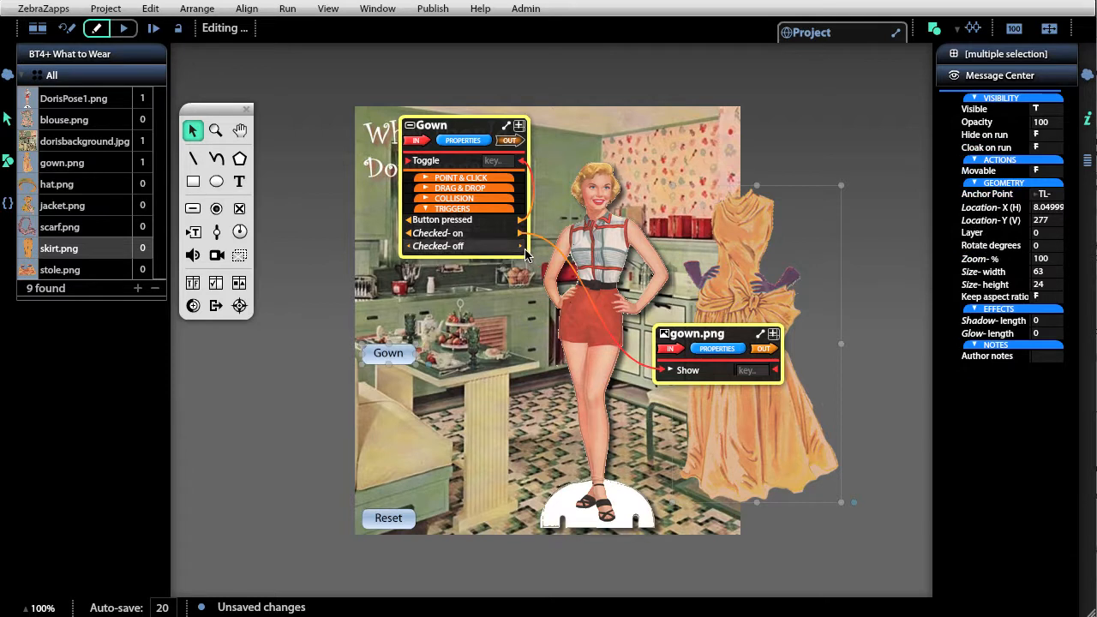
drag(521, 247, 667, 394)
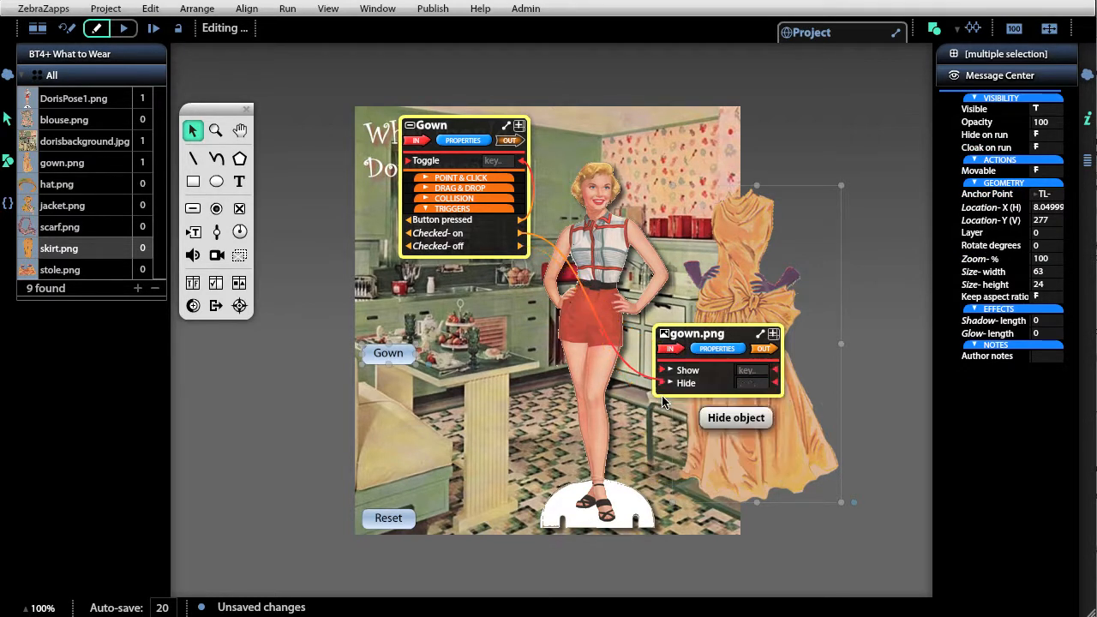
- Fit the gown image over Doris and place the Gown button on the background at X 17.45, Y 301.5
drag(736, 272, 598, 295)
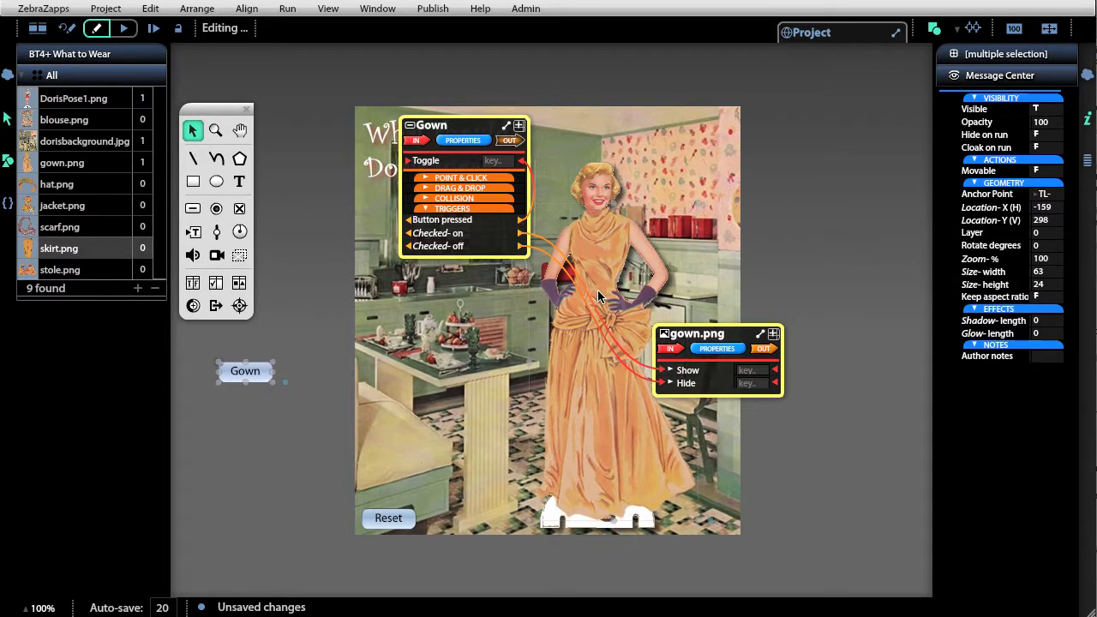
click(390, 401)
drag(236, 372, 386, 374)
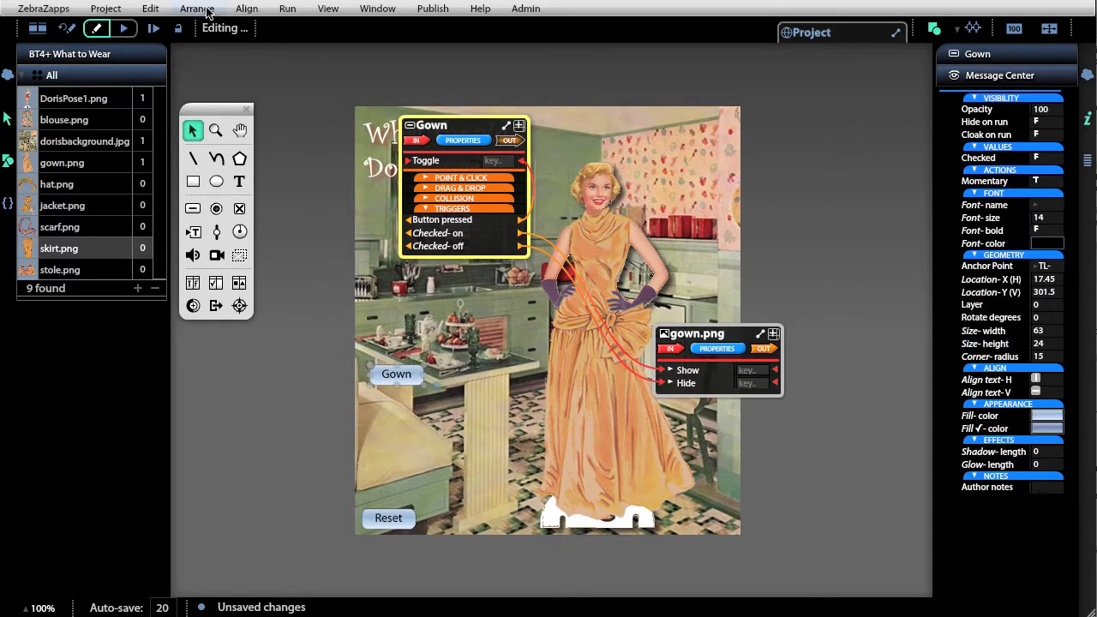
- Run the project, switch the gown on and off several times with the Gown button, and return to editing
click(125, 29)
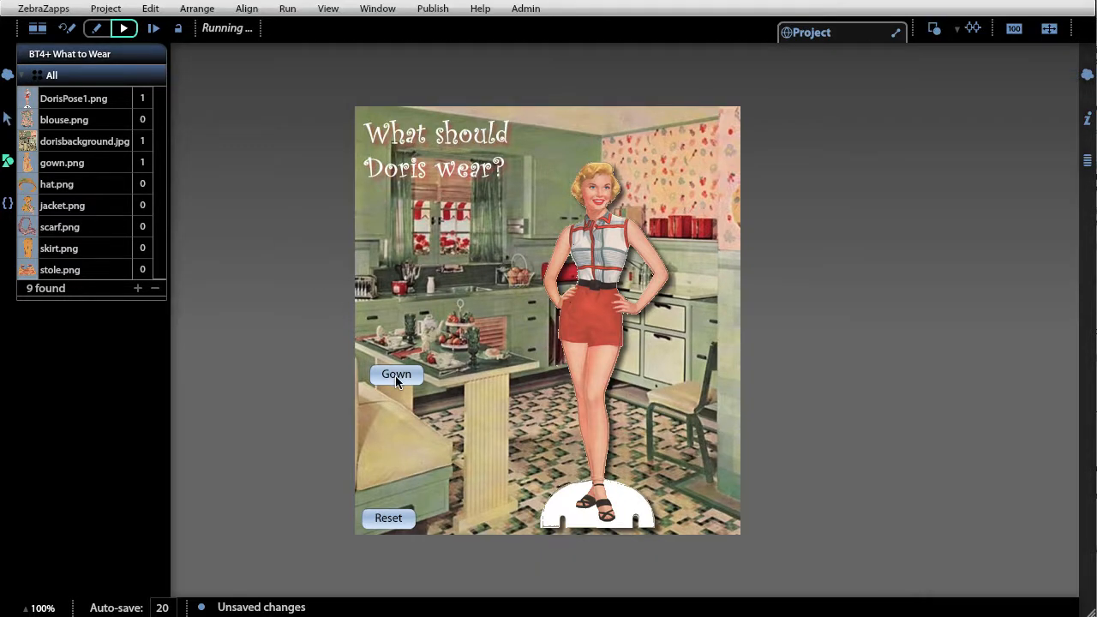
click(395, 374)
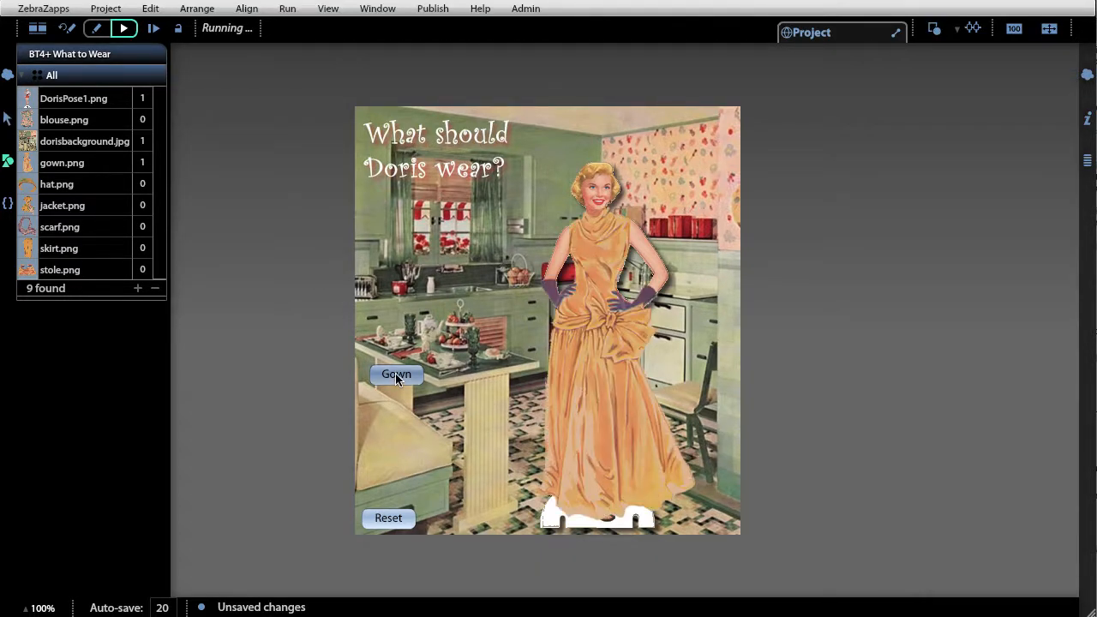
click(395, 373)
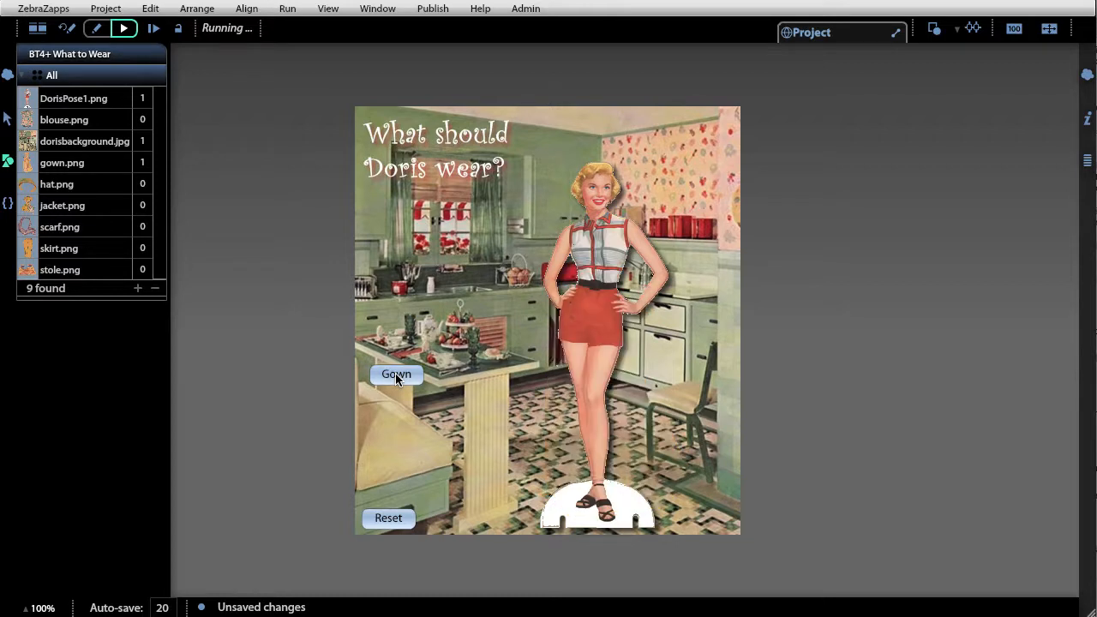
click(395, 373)
click(395, 374)
click(395, 374)
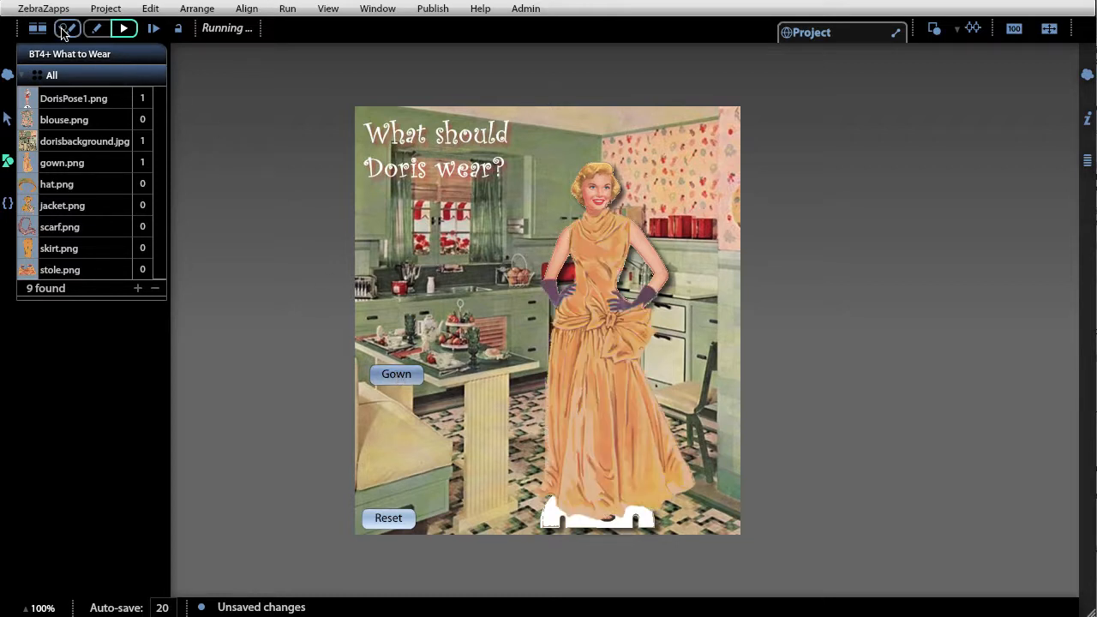
click(95, 28)
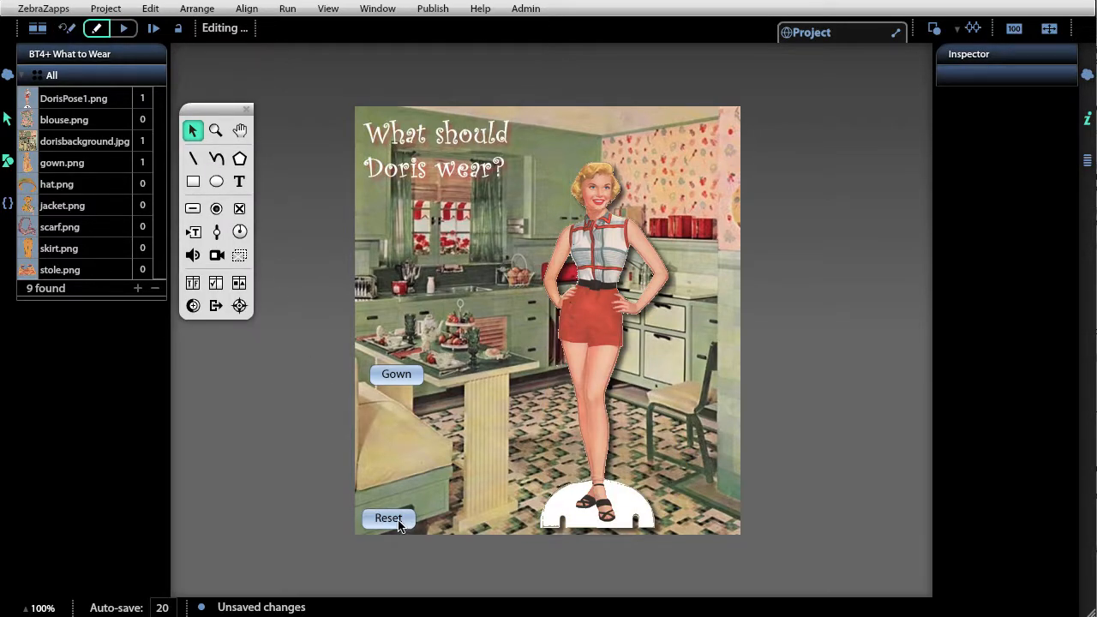
- Connect the Reset button's Button pressed output to the Gown button's Uncheck input, and test both buttons in a run
click(388, 518)
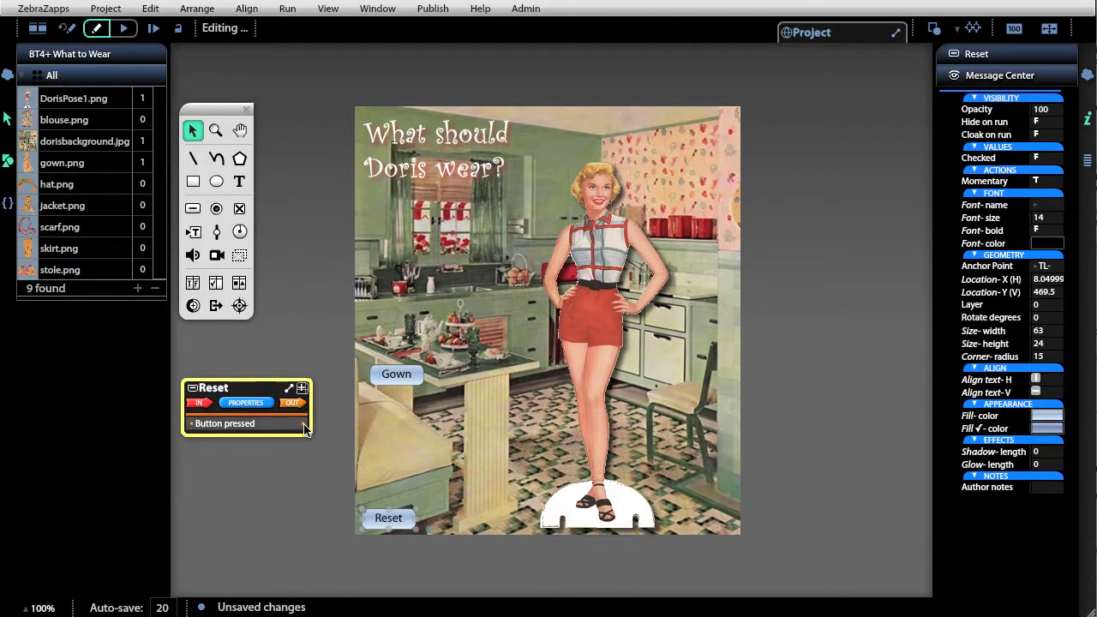
drag(304, 423, 408, 242)
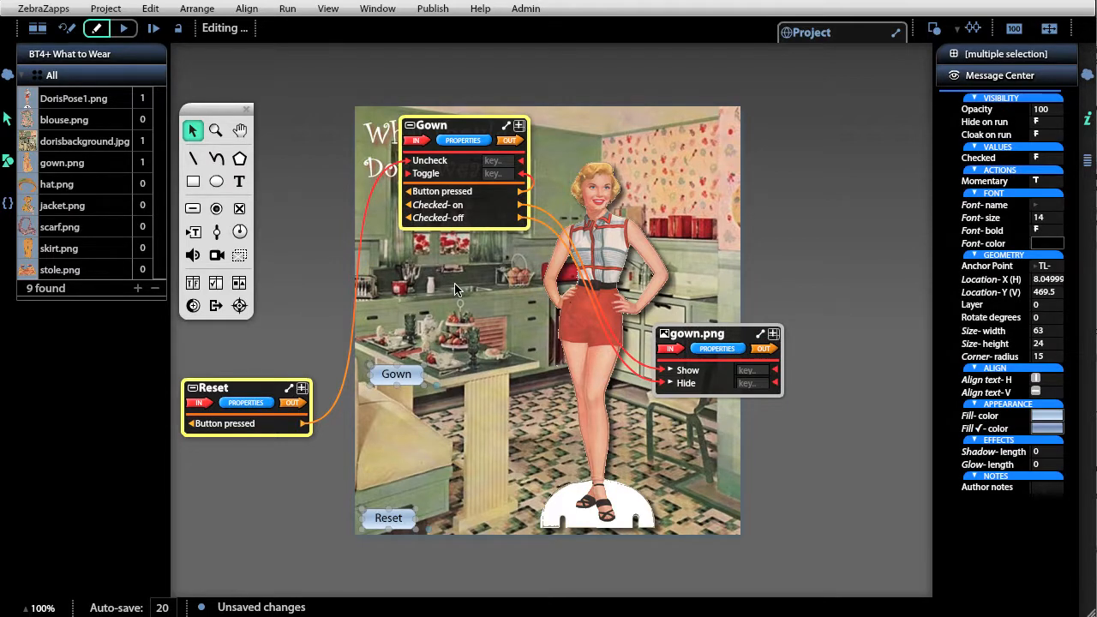
click(124, 29)
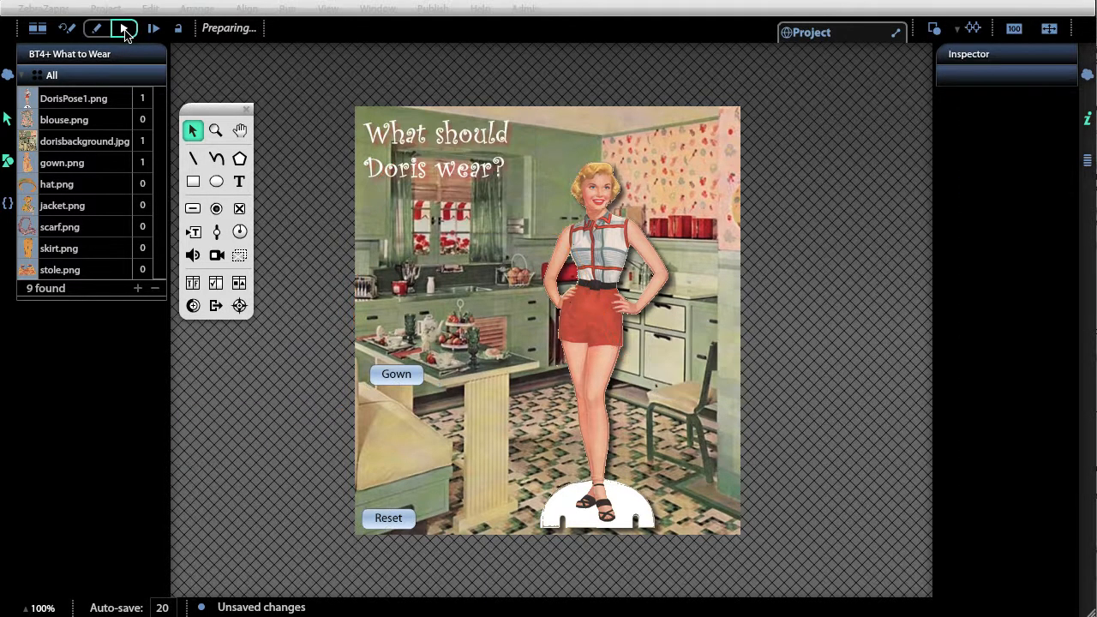
click(415, 370)
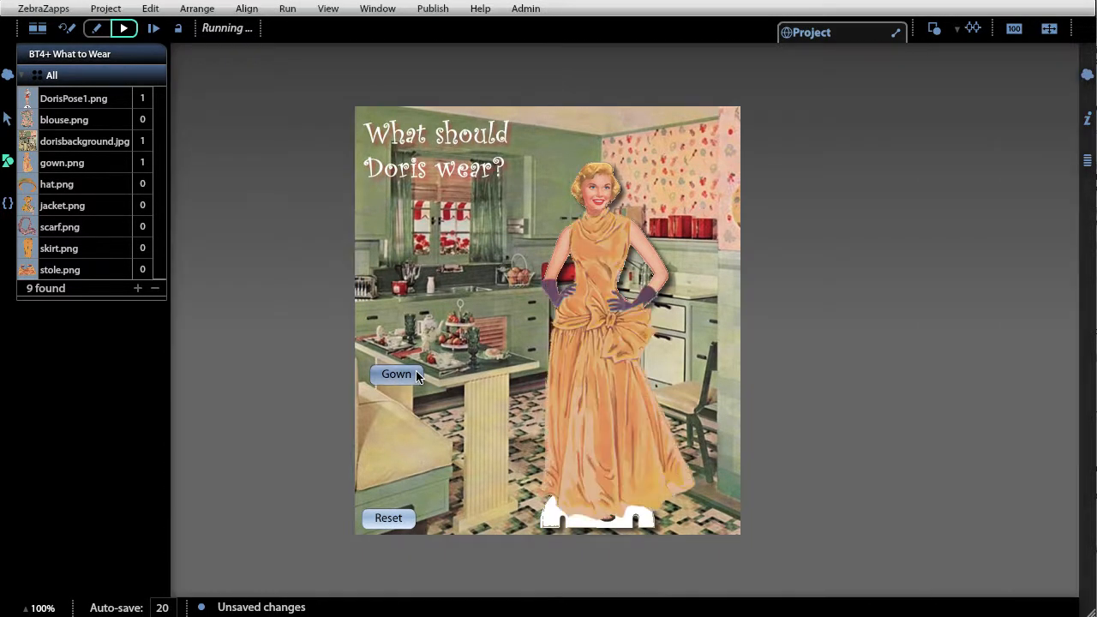
click(390, 518)
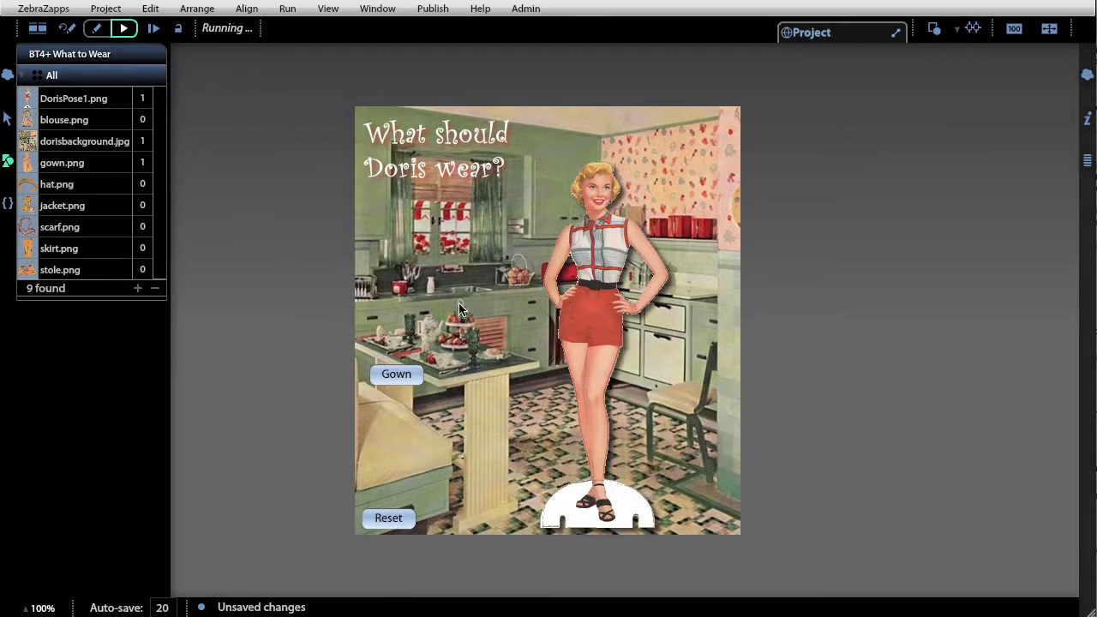
click(96, 29)
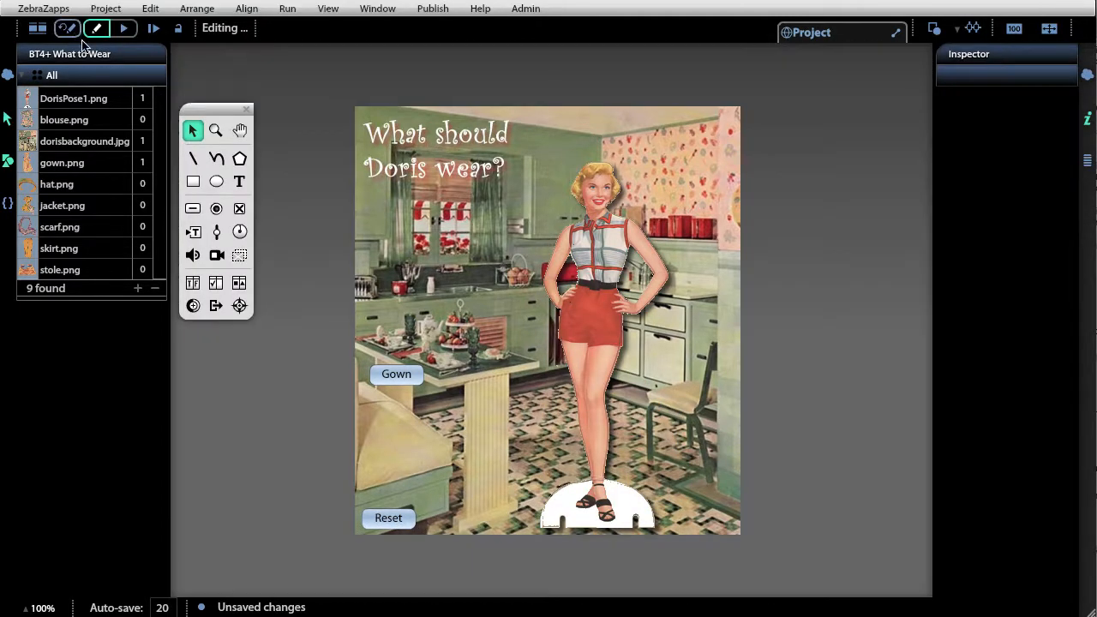
- Remove the connections from the Gown button's Checked-on and Checked-off triggers to gown.png's Show and Hide inputs
click(405, 375)
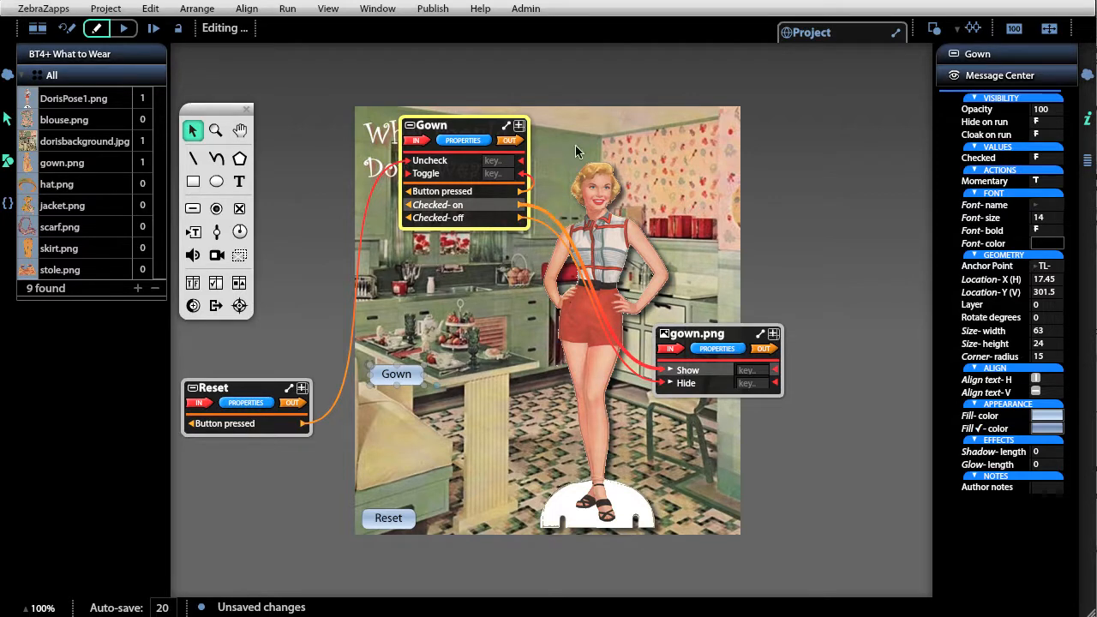
drag(575, 145, 624, 67)
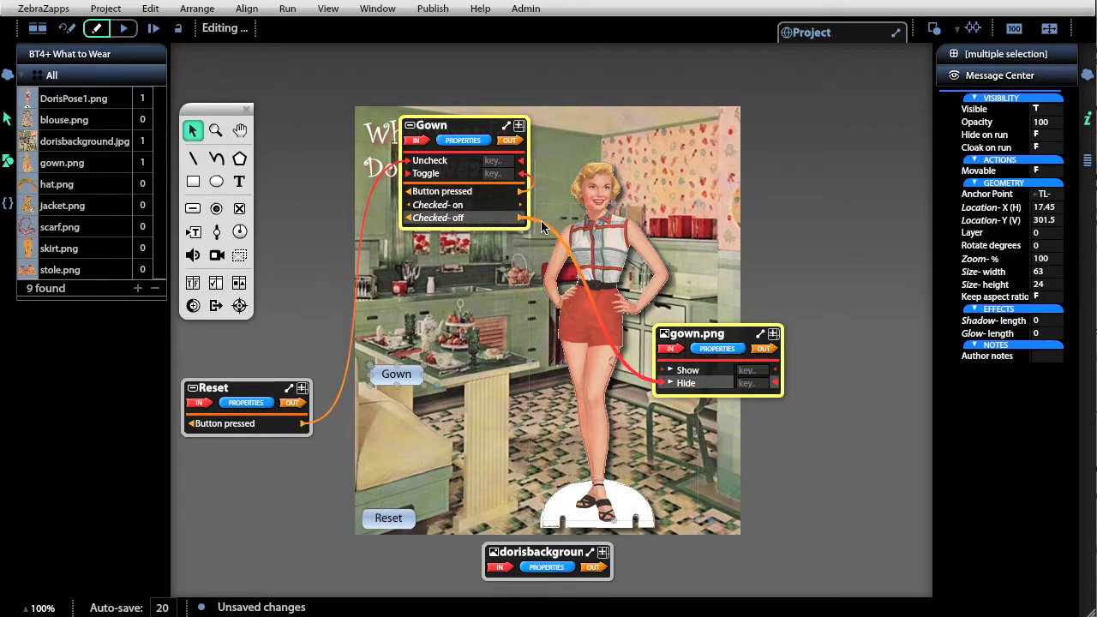
drag(542, 227, 604, 83)
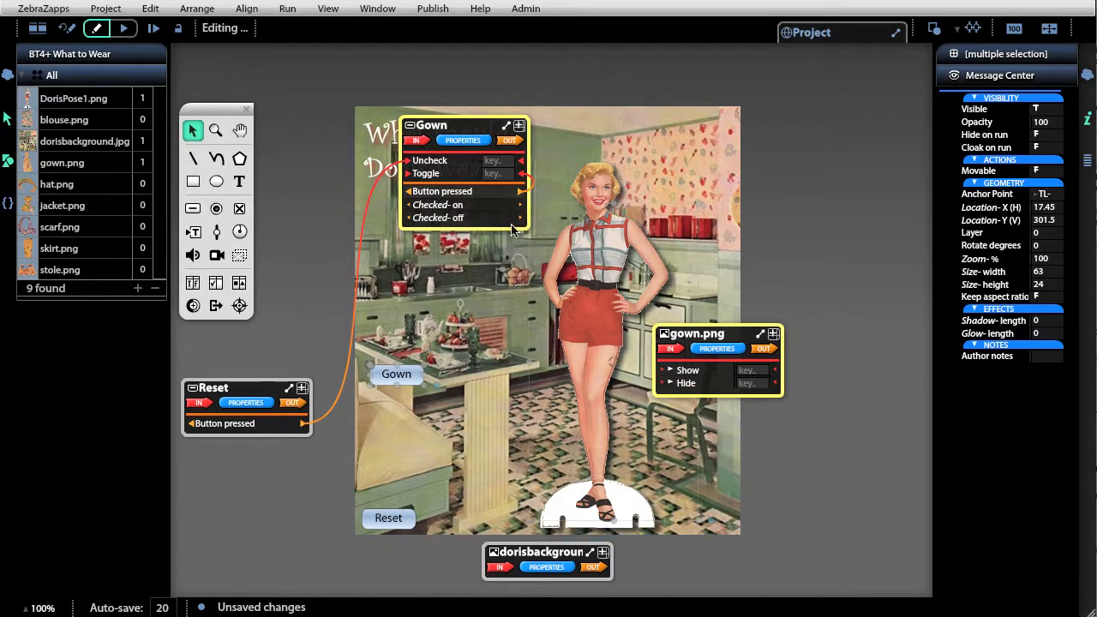
- Link the Gown button's Checked property to gown.png's Visible property
click(466, 140)
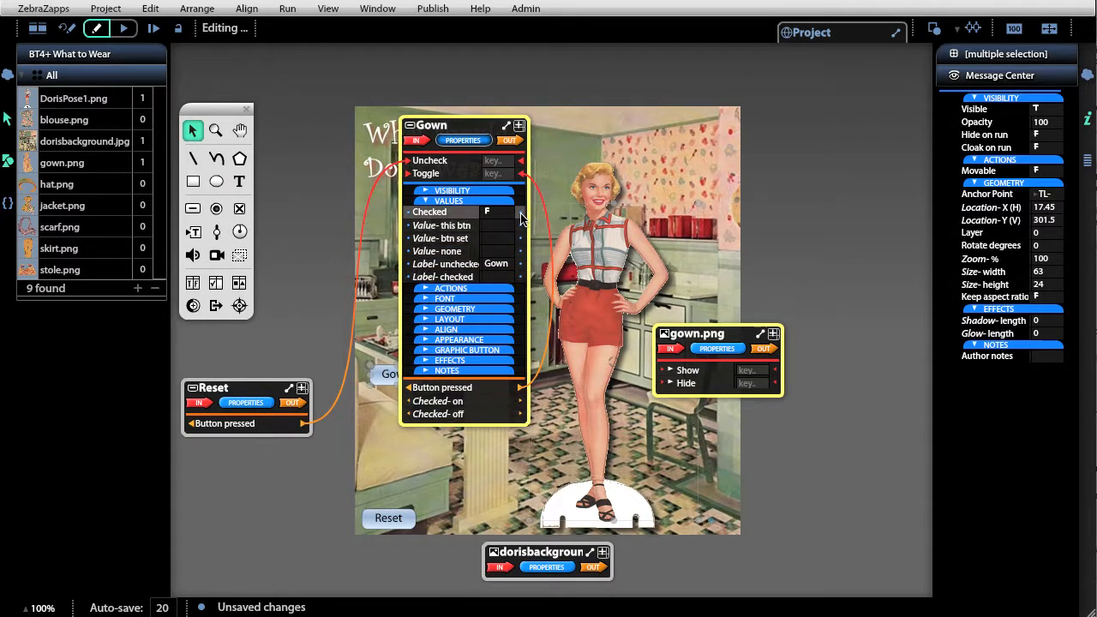
drag(521, 216, 667, 413)
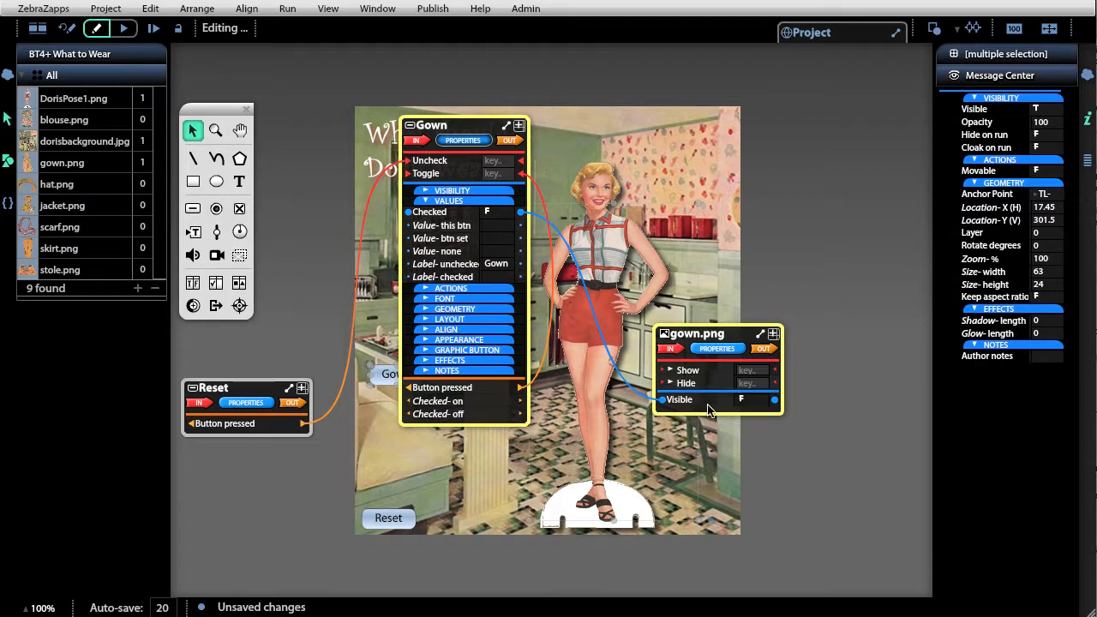
click(742, 401)
click(741, 400)
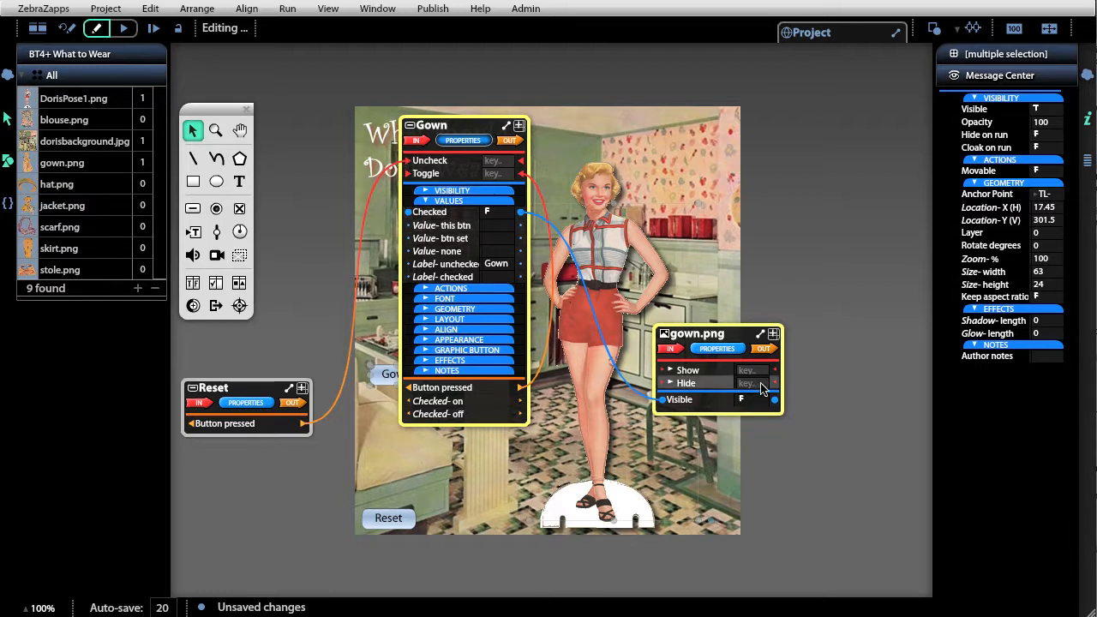
- Run the project to test the linked Gown and Reset buttons, and reopen the Gown button's wiring in editing mode
click(123, 29)
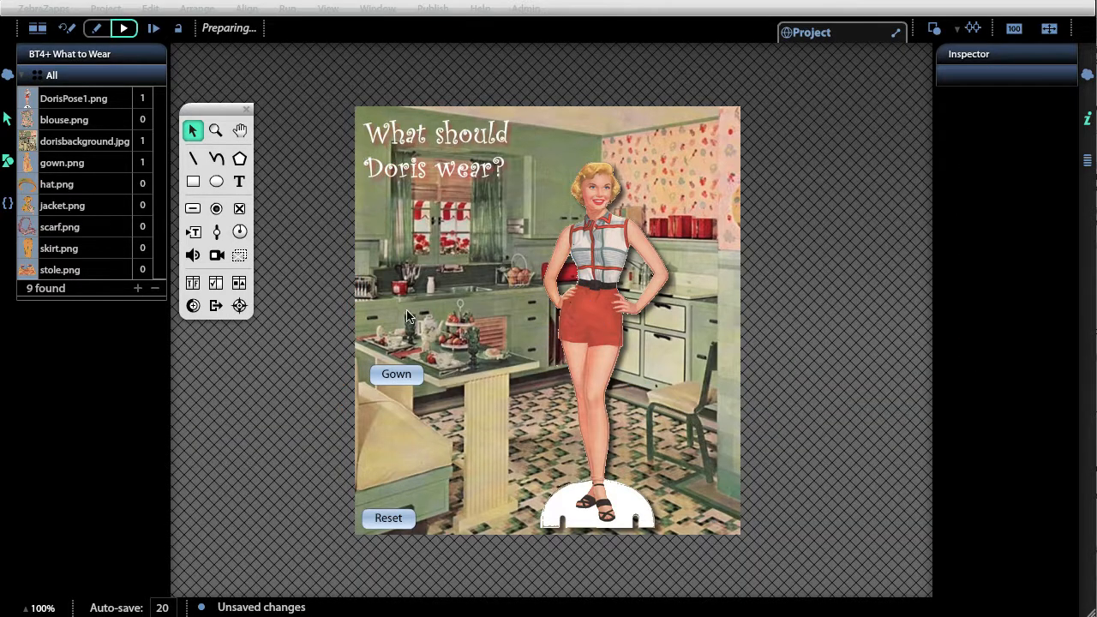
click(403, 377)
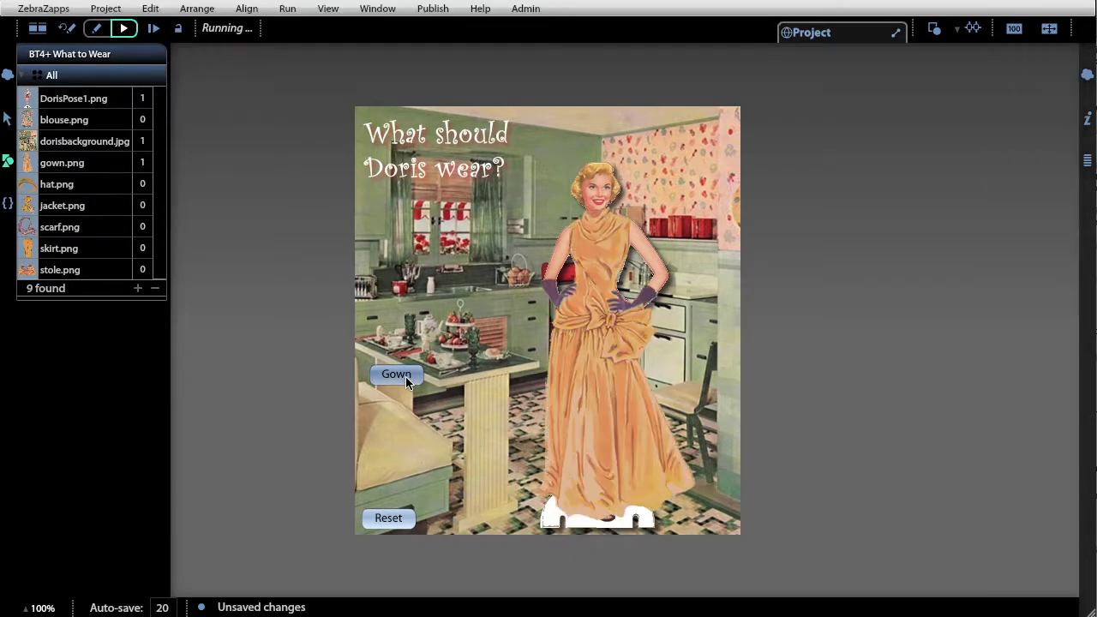
click(405, 377)
click(405, 376)
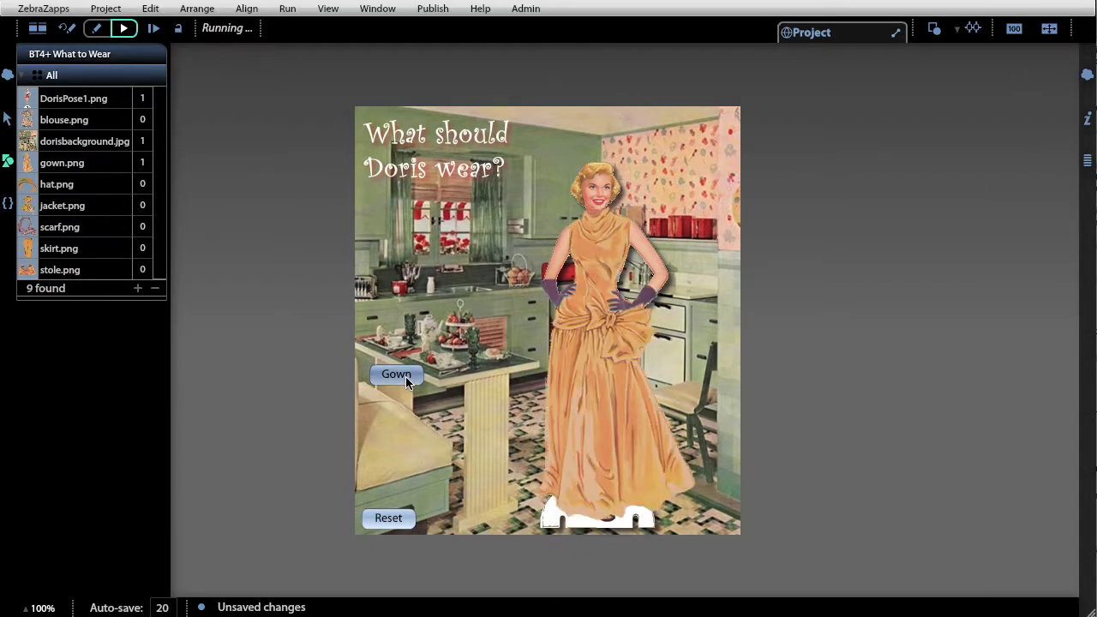
click(397, 518)
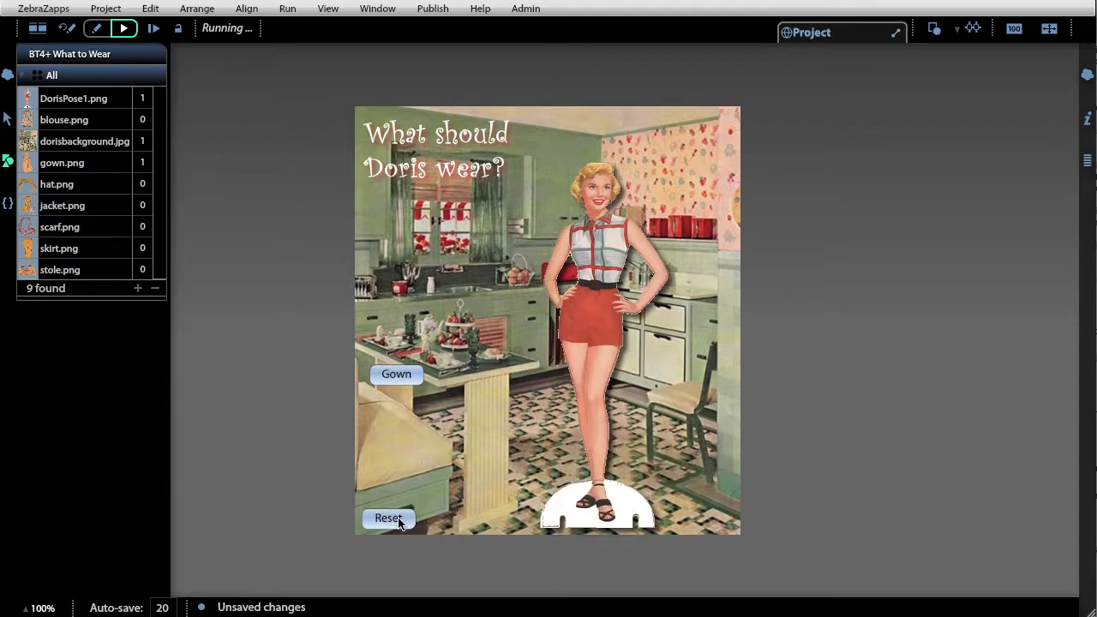
click(65, 29)
click(390, 373)
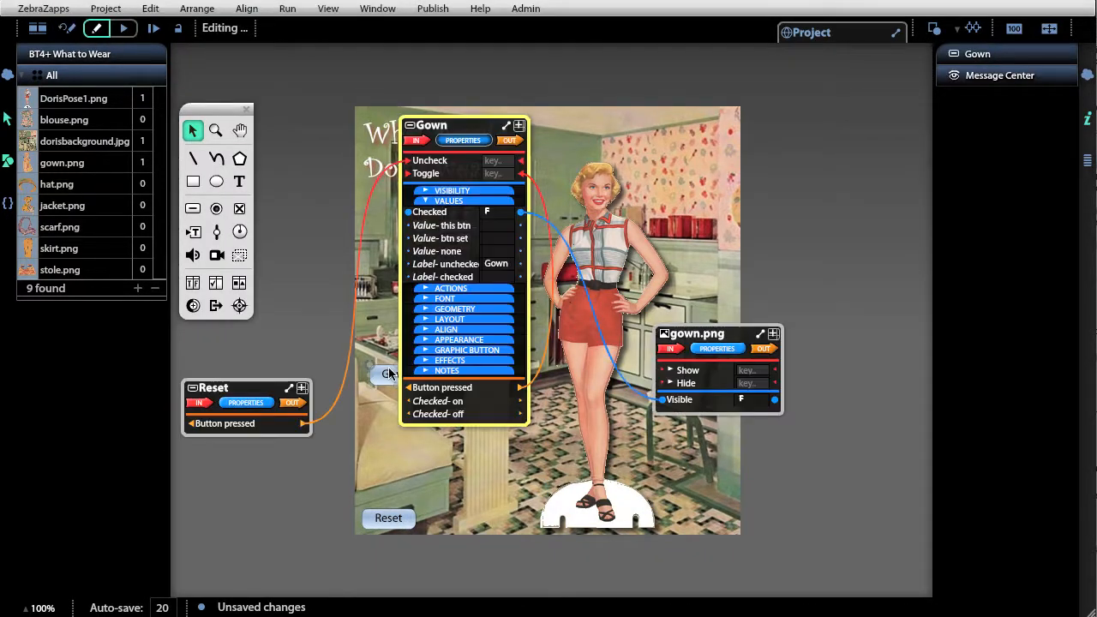